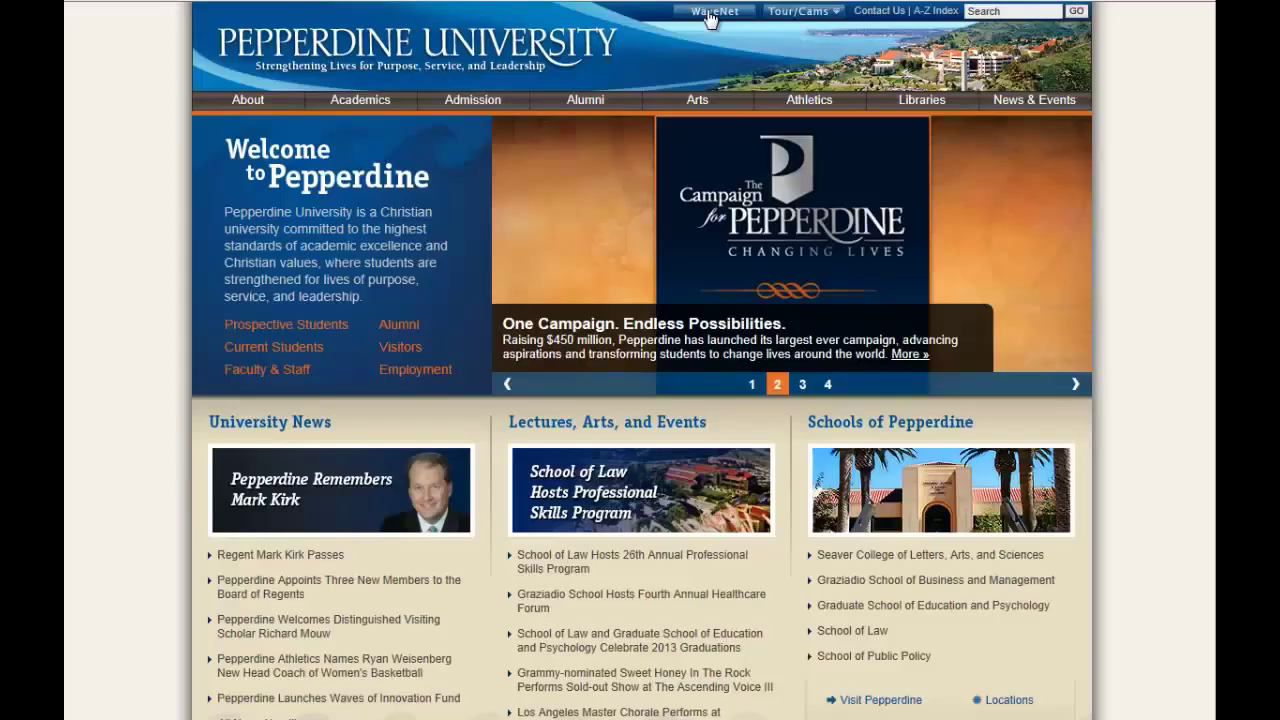
Sign in to WaveNet from the Pepperdine homepage and switch the portal view to Faculty
left_click(707, 12)
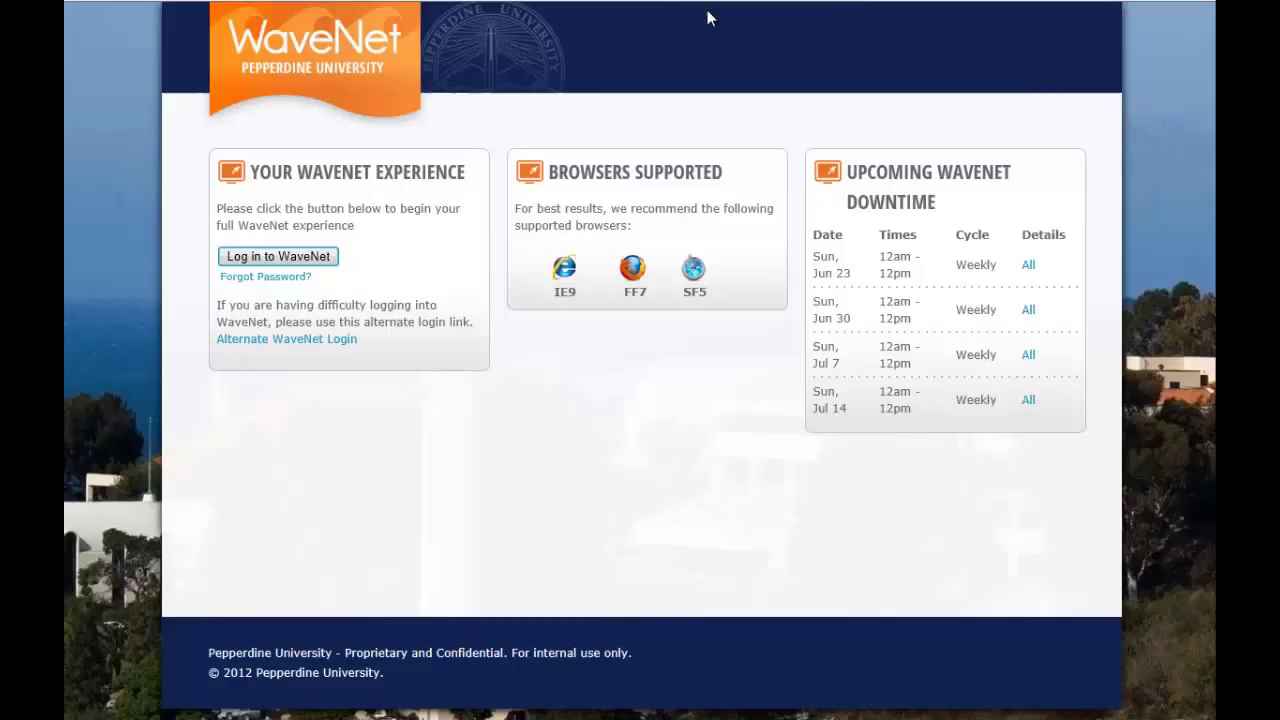
left_click(314, 257)
left_click(150, 178)
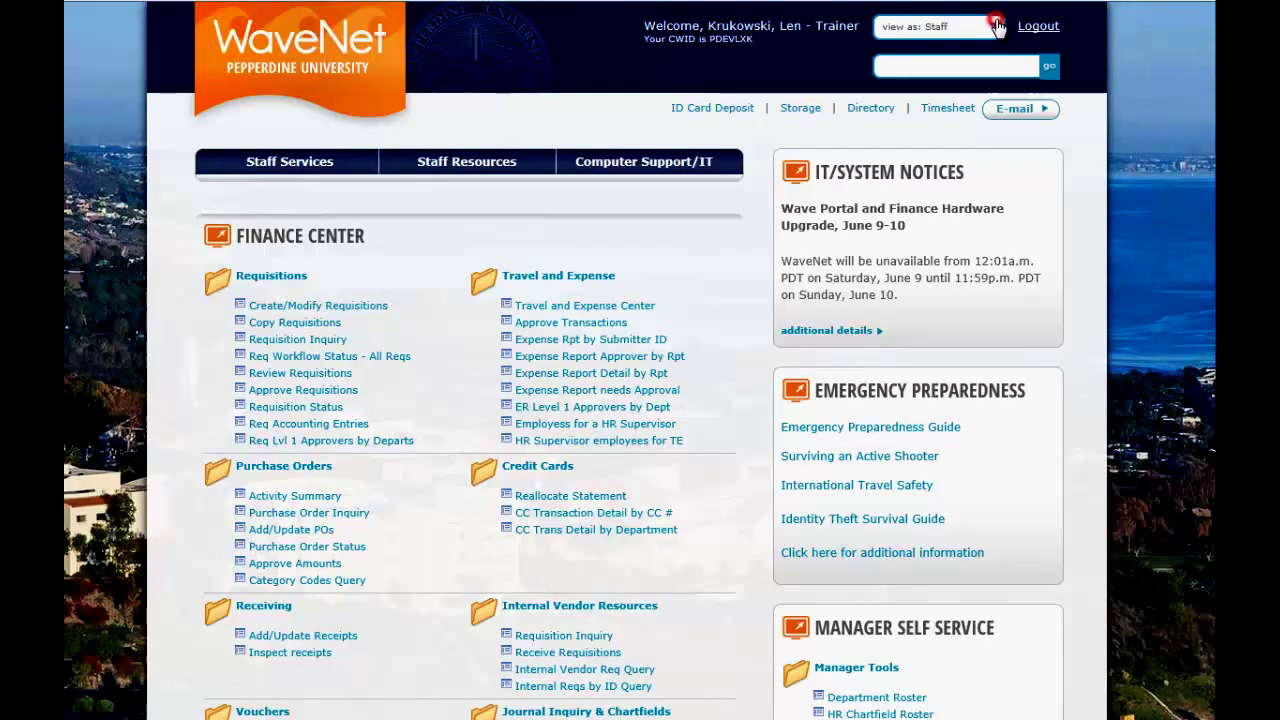
left_click(995, 26)
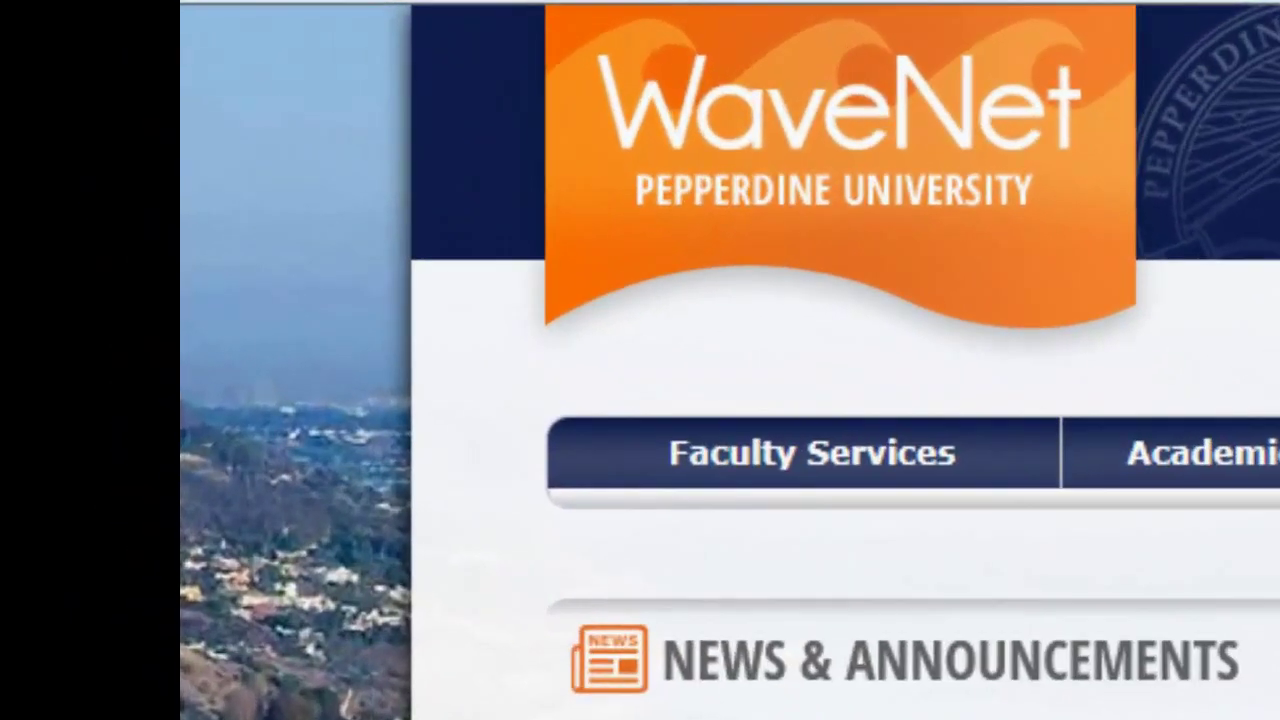
left_click(612, 320)
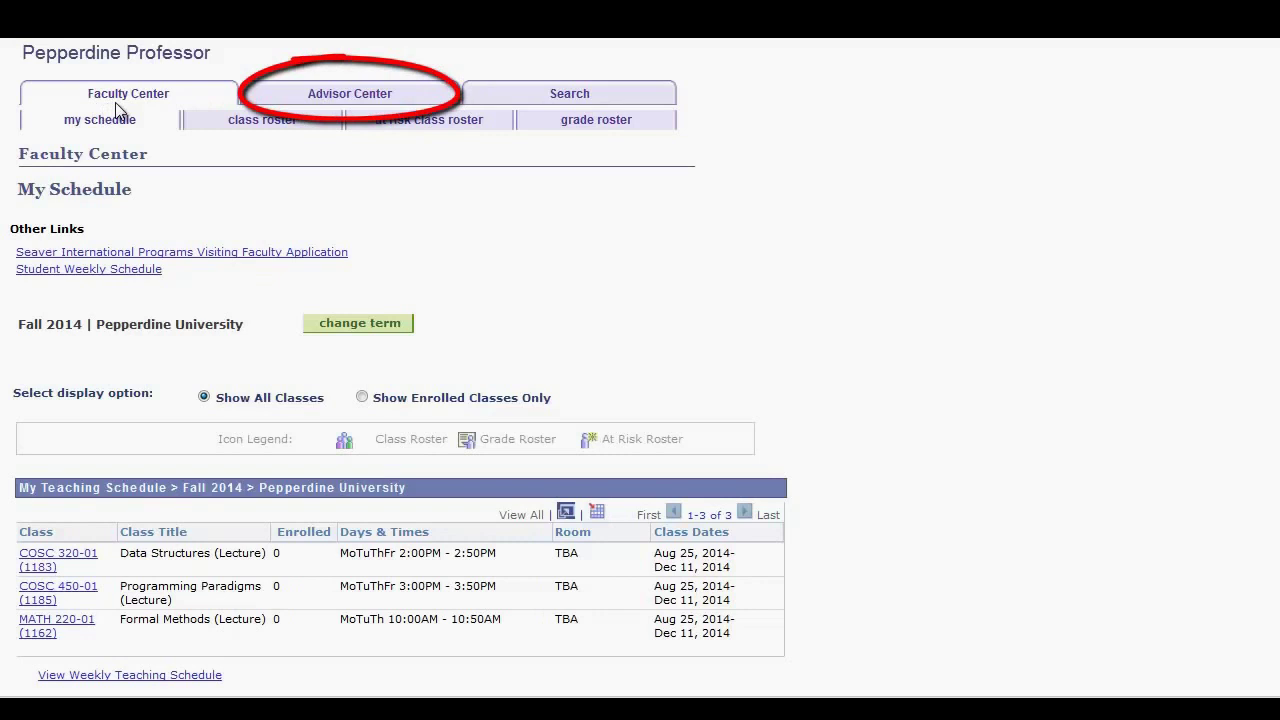
Go to the Advisor Center and scroll through the My Advisees list with its hold indicators
left_click(350, 94)
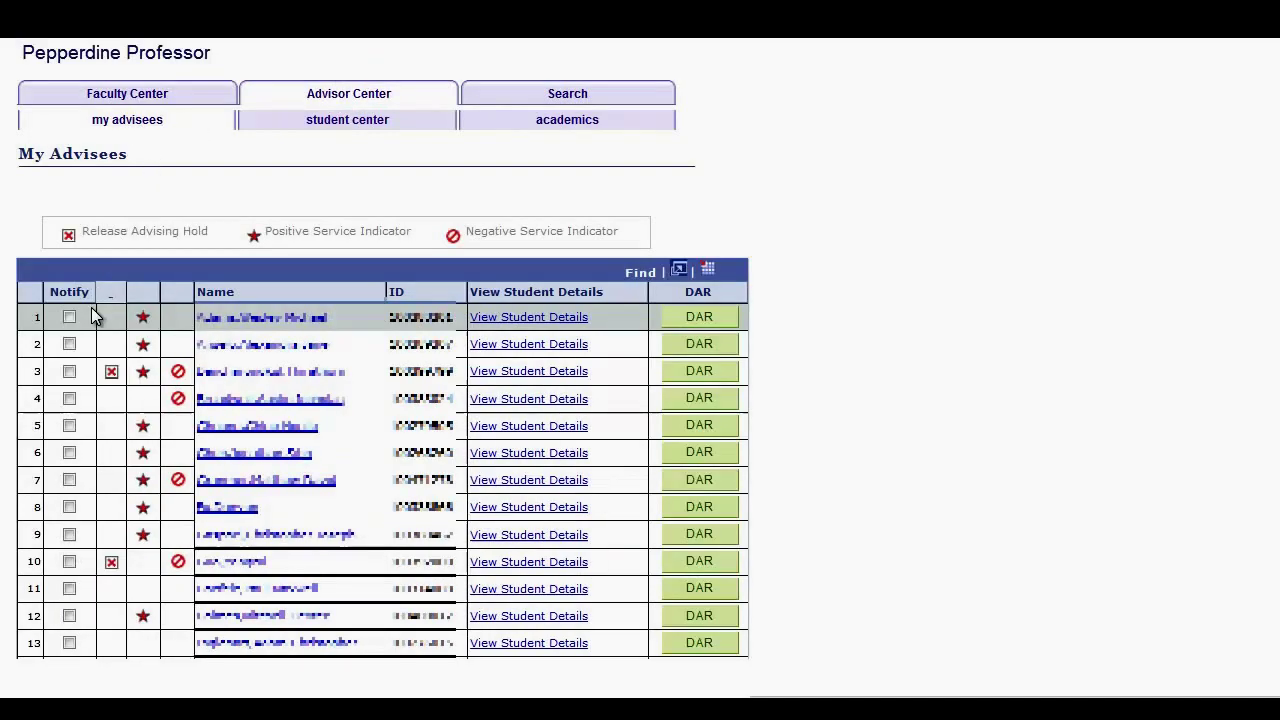
scroll(368, 462, "down", 1)
scroll(368, 462, "down", 8)
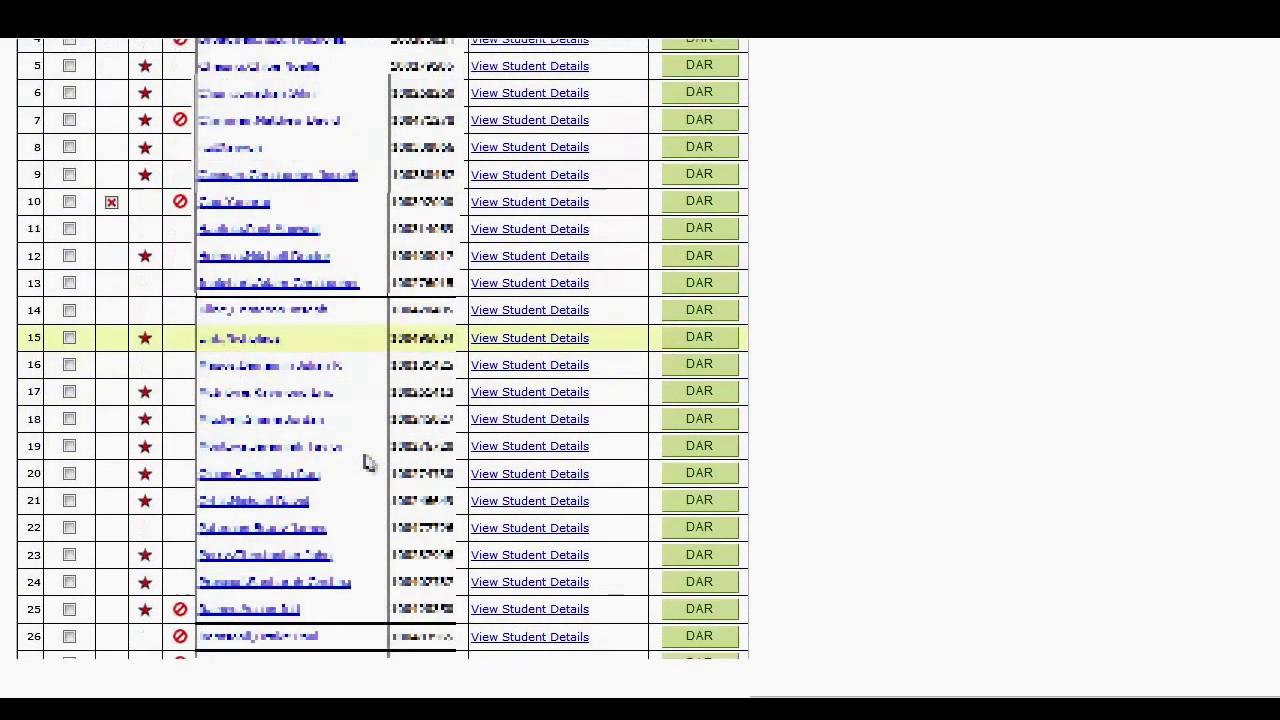
scroll(370, 465, "up", 10)
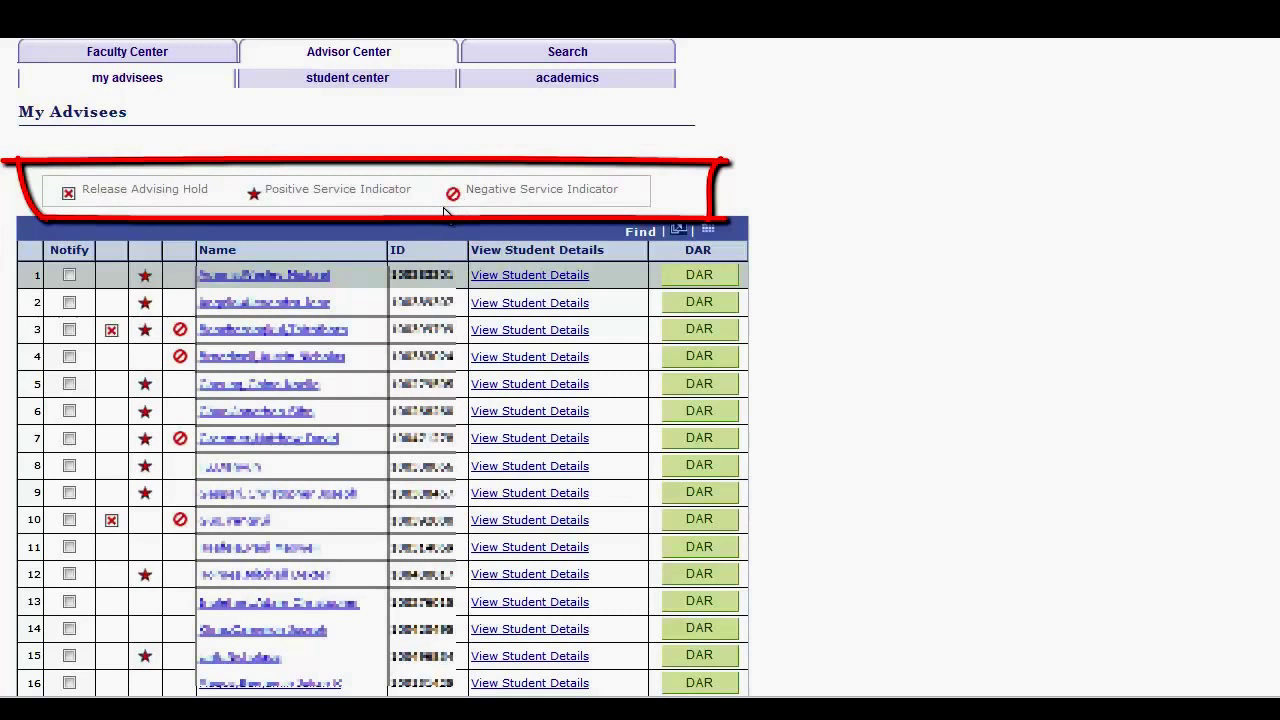
Check Notify for advisees in rows 1, 3 and 4 and send them a notification
left_click(69, 275)
left_click(68, 329)
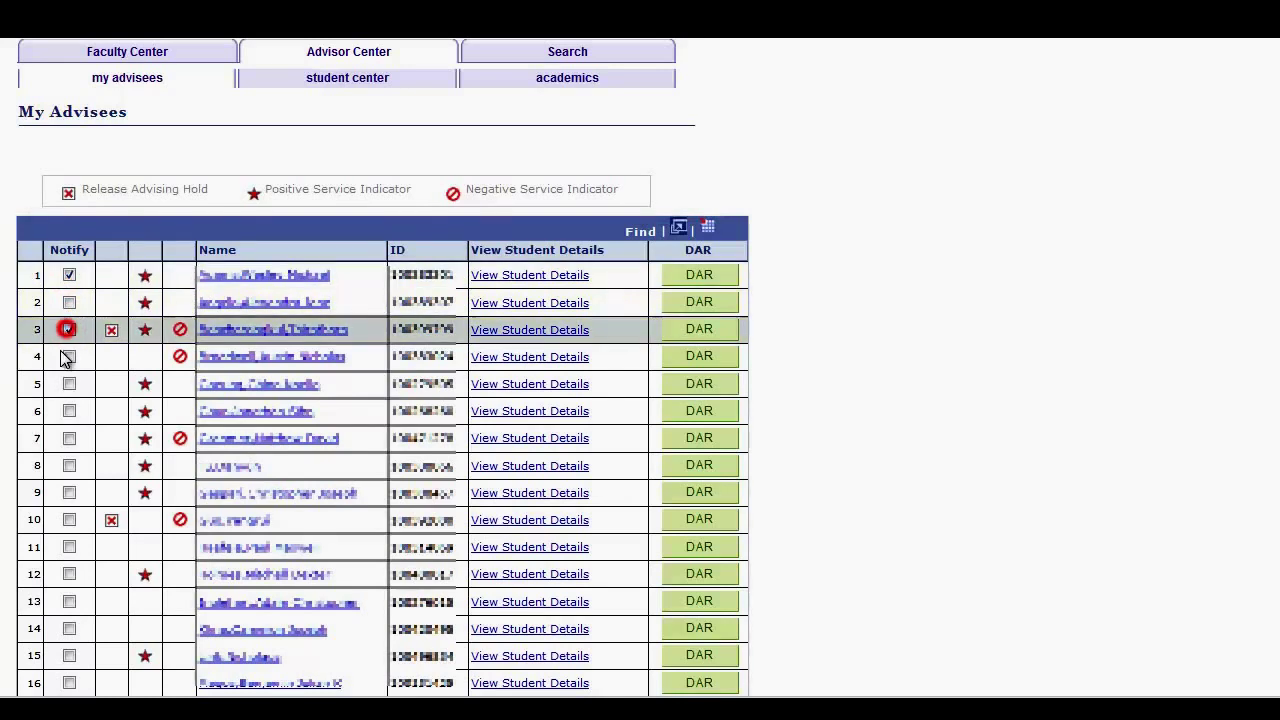
left_click(68, 356)
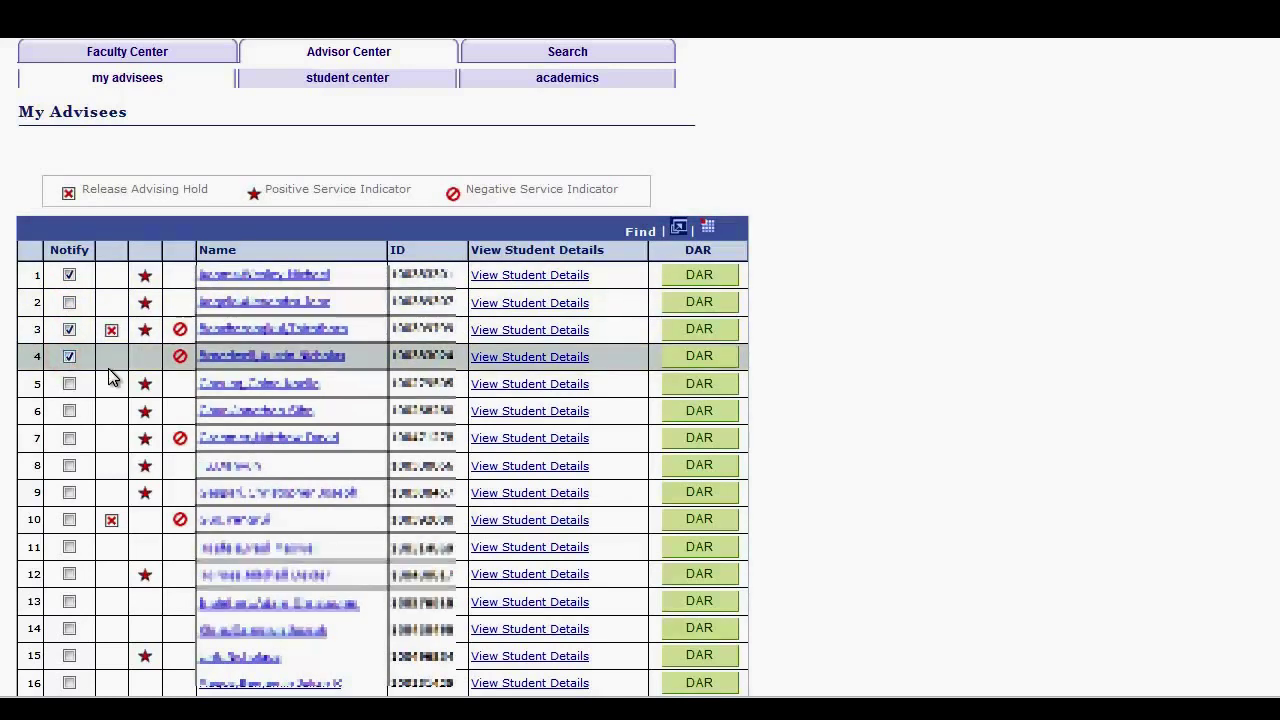
scroll(112, 377, "down", 3)
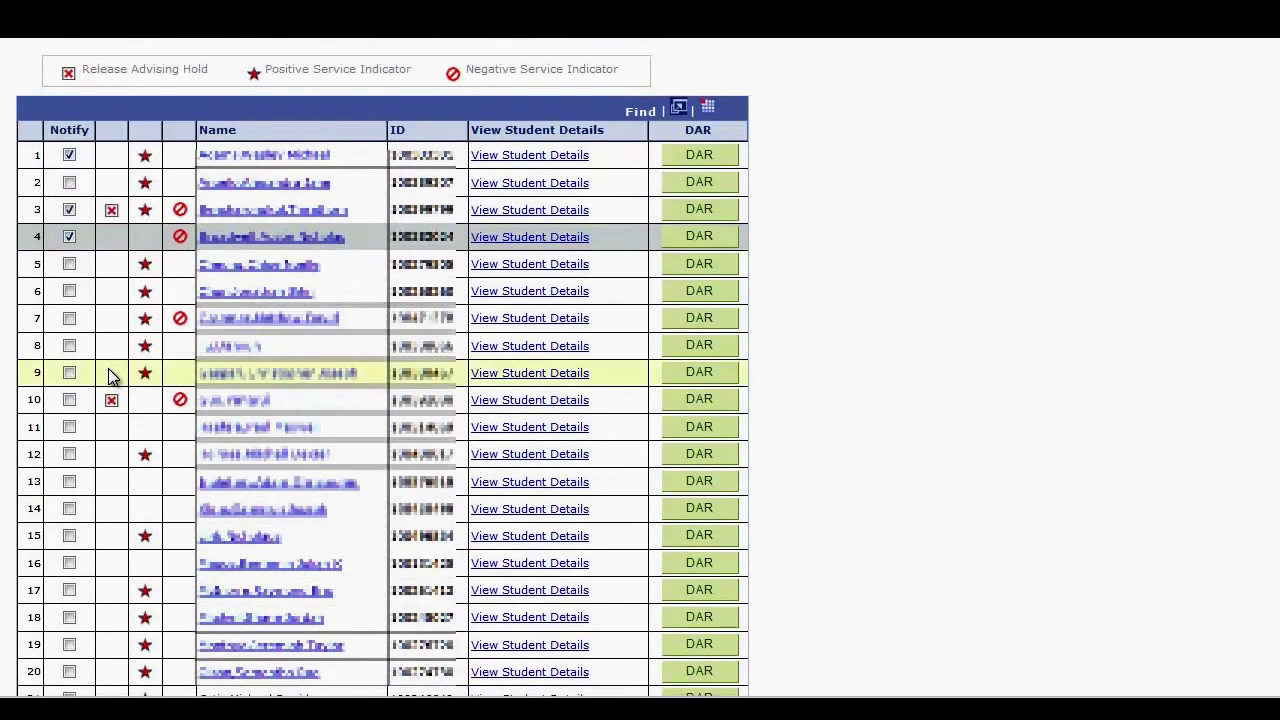
scroll(110, 374, "down", 7)
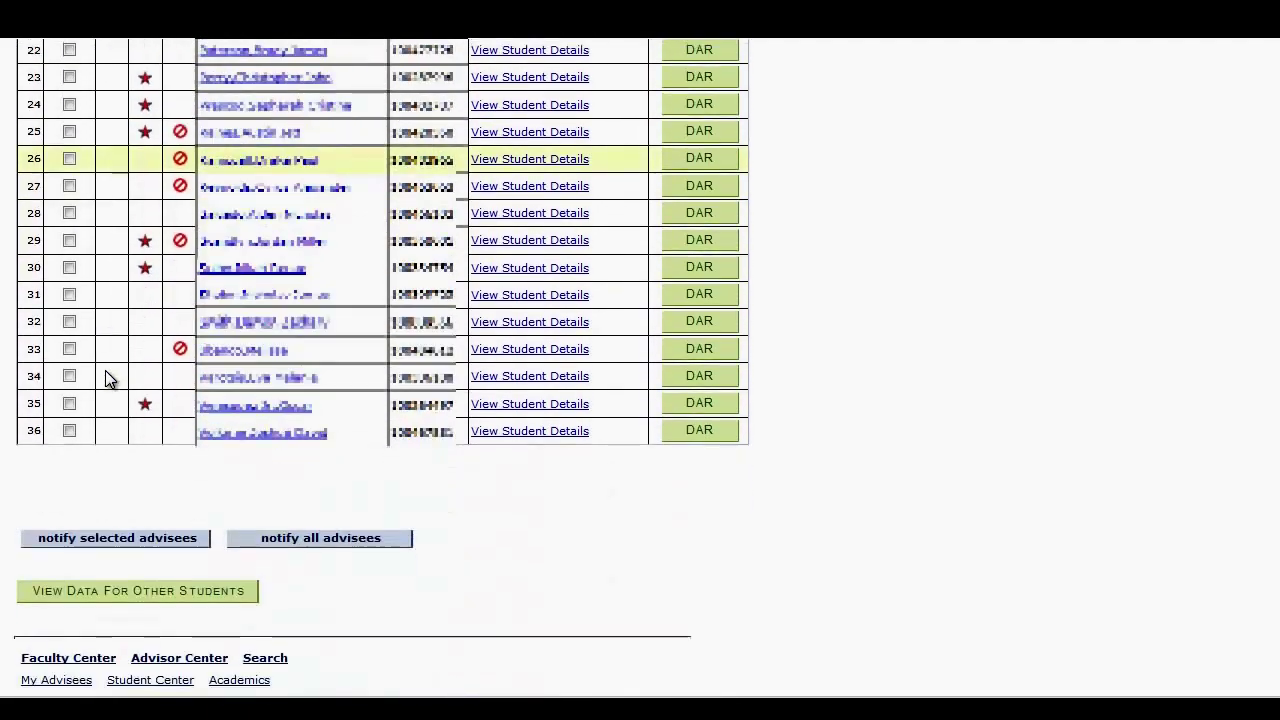
scroll(105, 378, "down", 1)
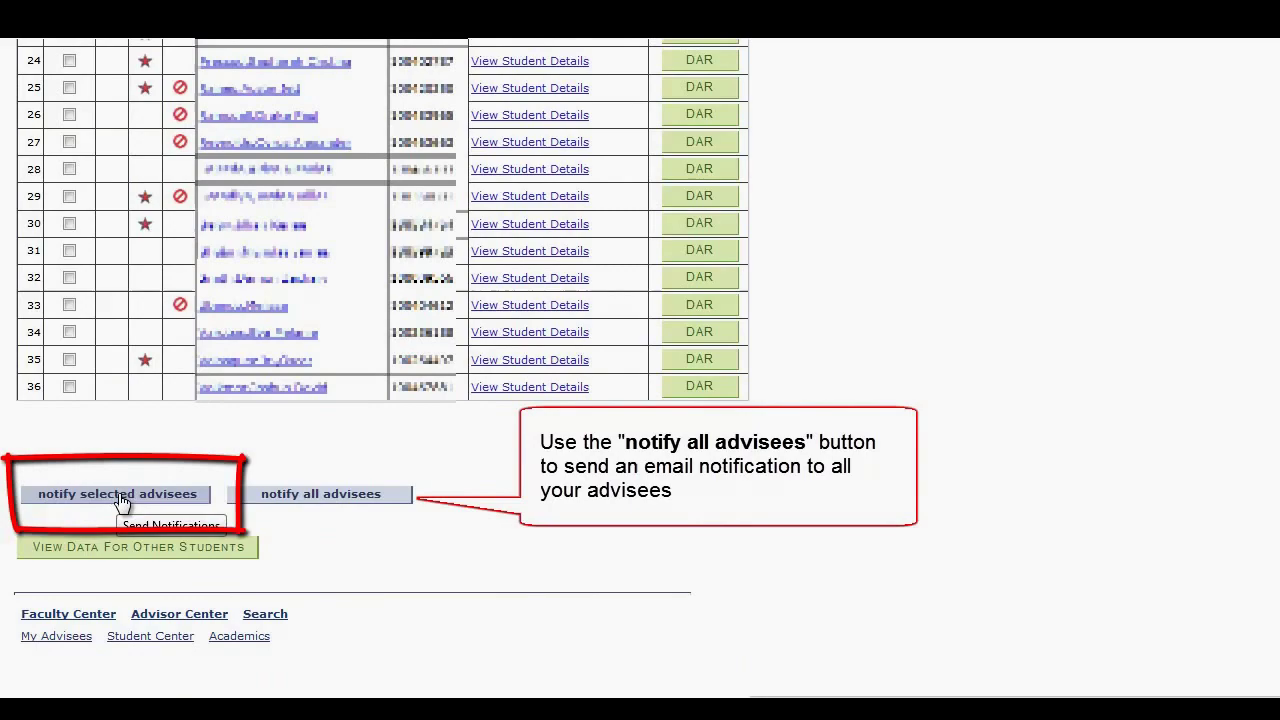
left_click(298, 494)
scroll(298, 477, "up", 5)
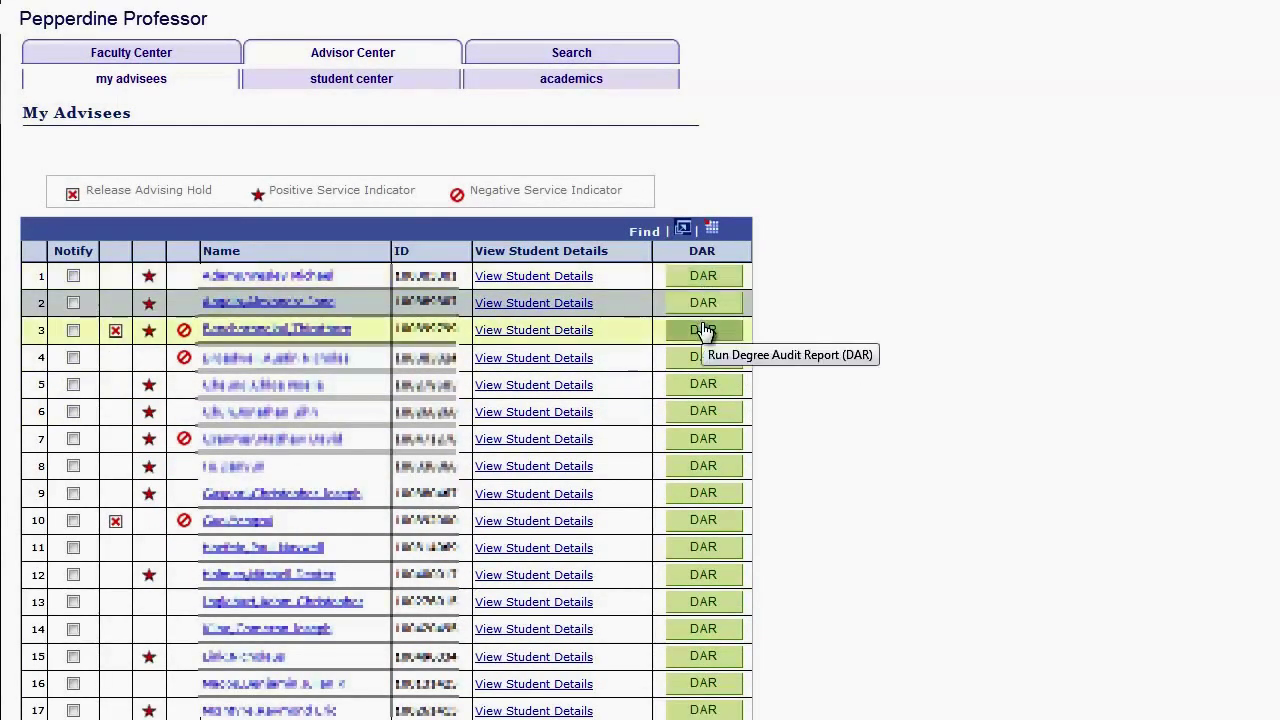
left_click(703, 330)
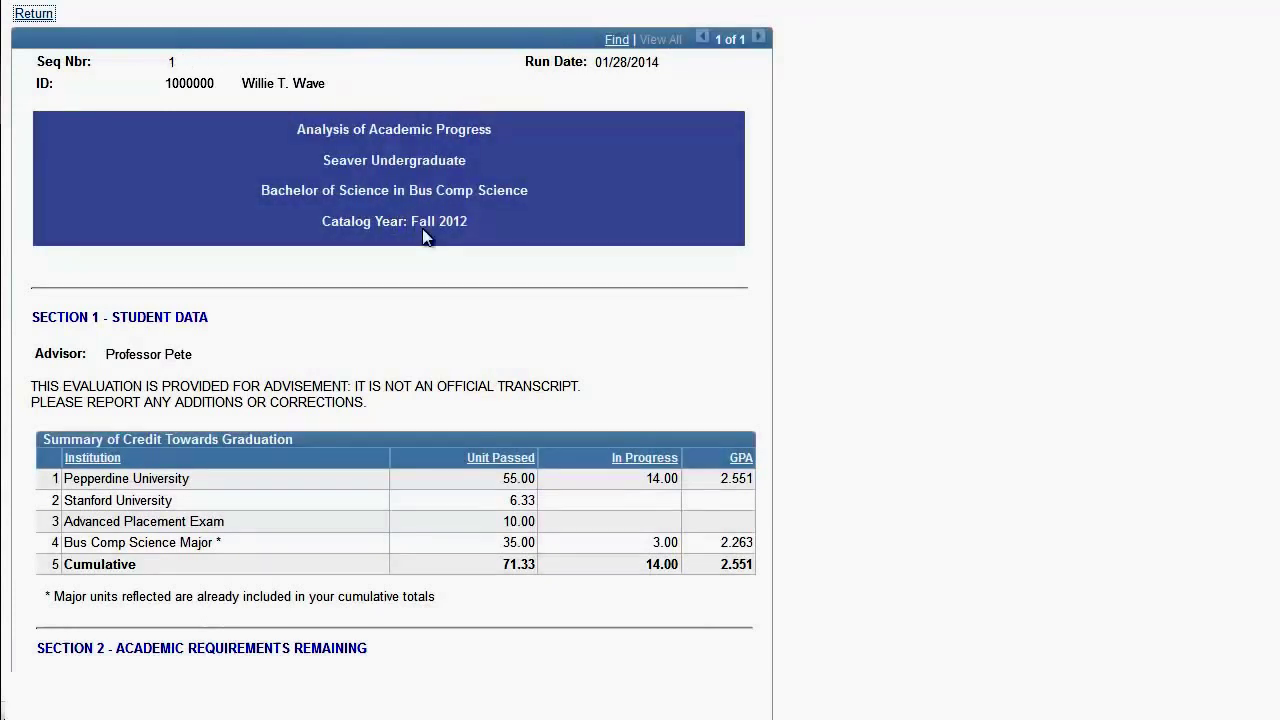
scroll(457, 260, "down", 2)
scroll(457, 260, "down", 3)
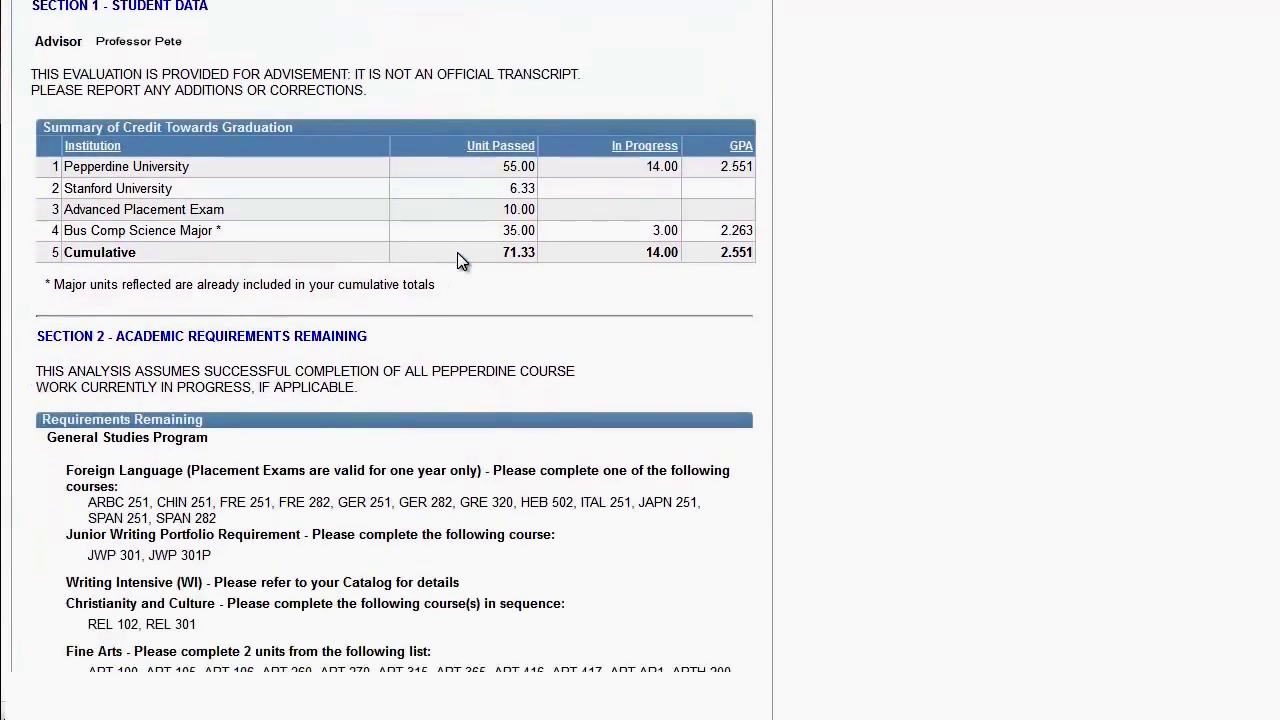
scroll(457, 260, "down", 3)
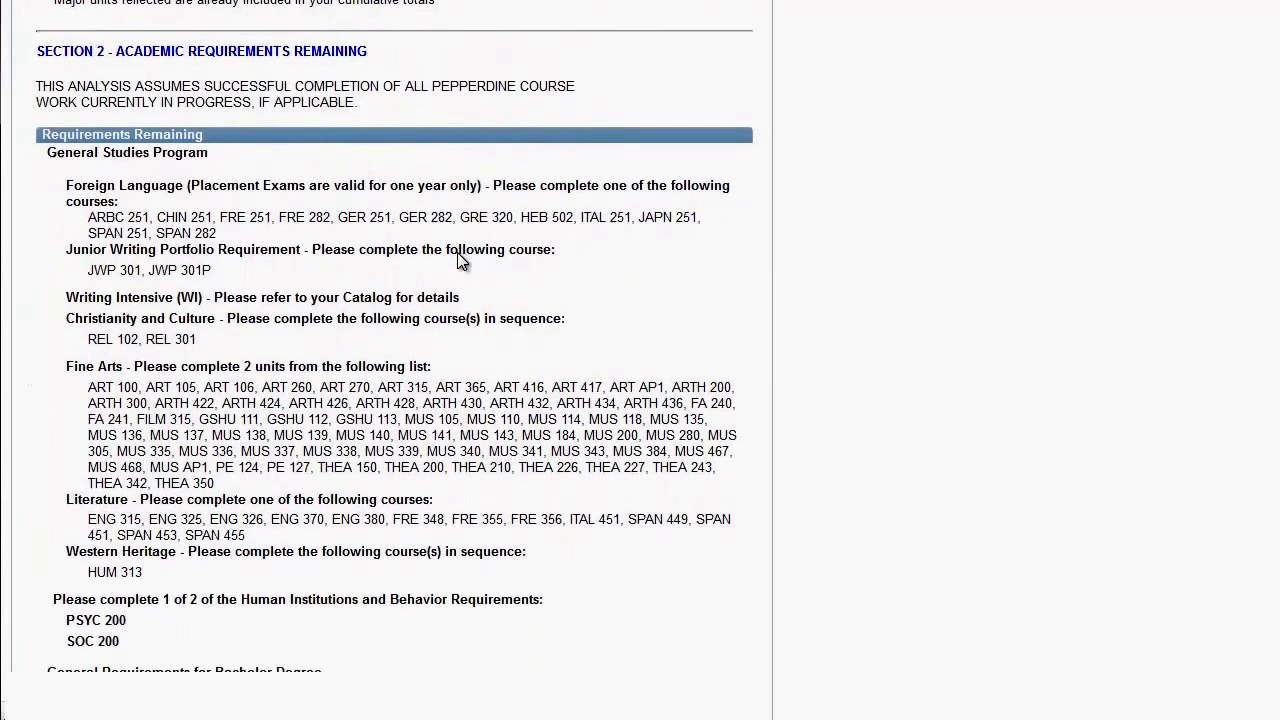
scroll(432, 260, "down", 5)
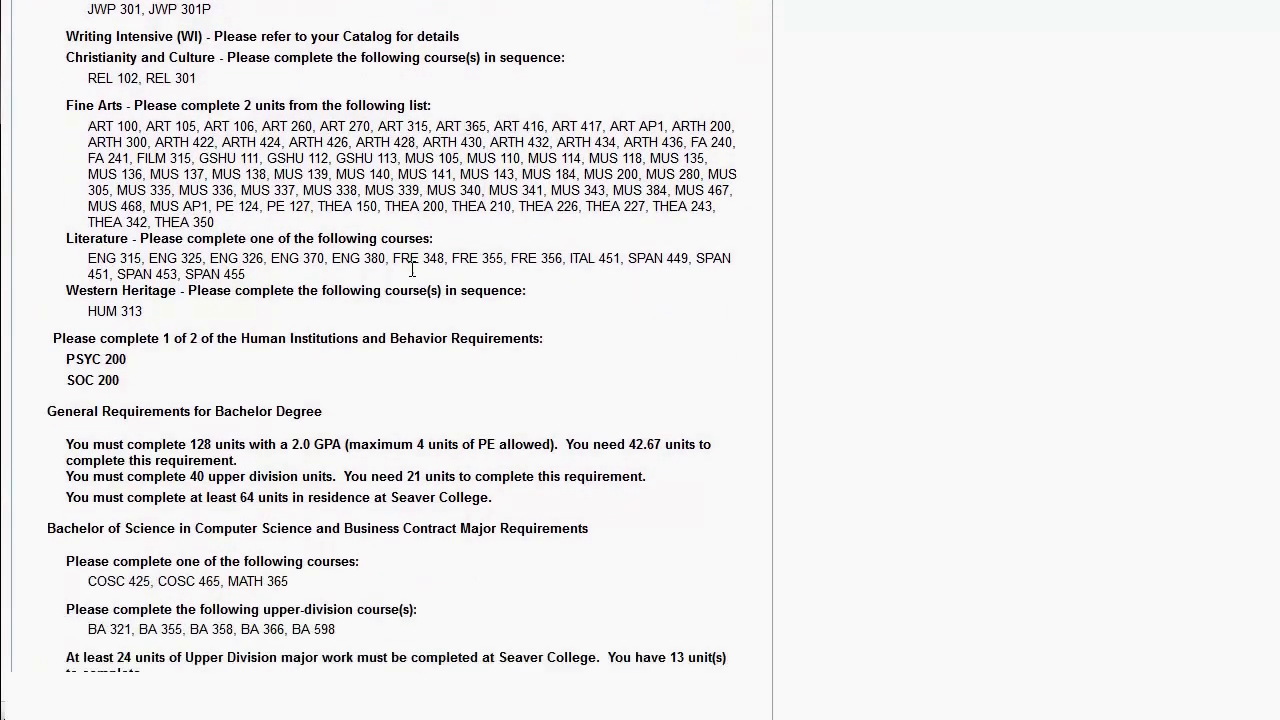
scroll(405, 289, "down", 5)
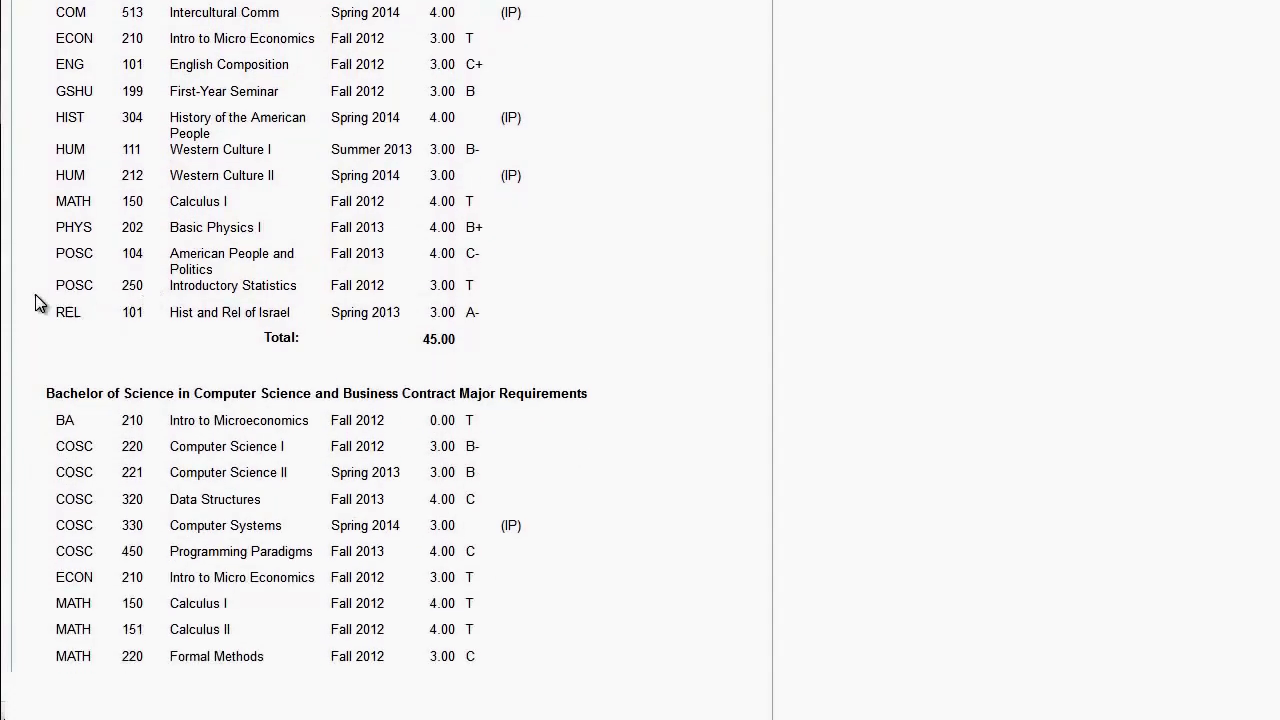
scroll(32, 309, "down", 6)
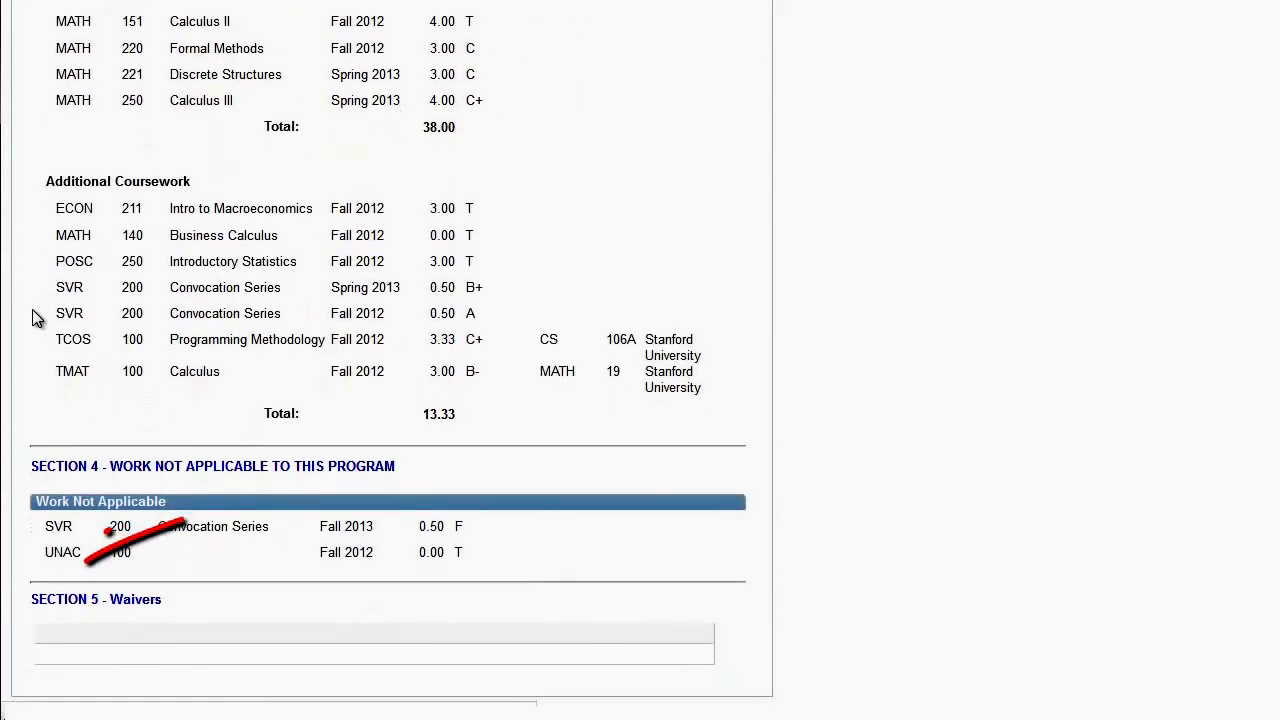
scroll(32, 309, "down", 1)
left_click(34, 586)
scroll(265, 147, "up", 1)
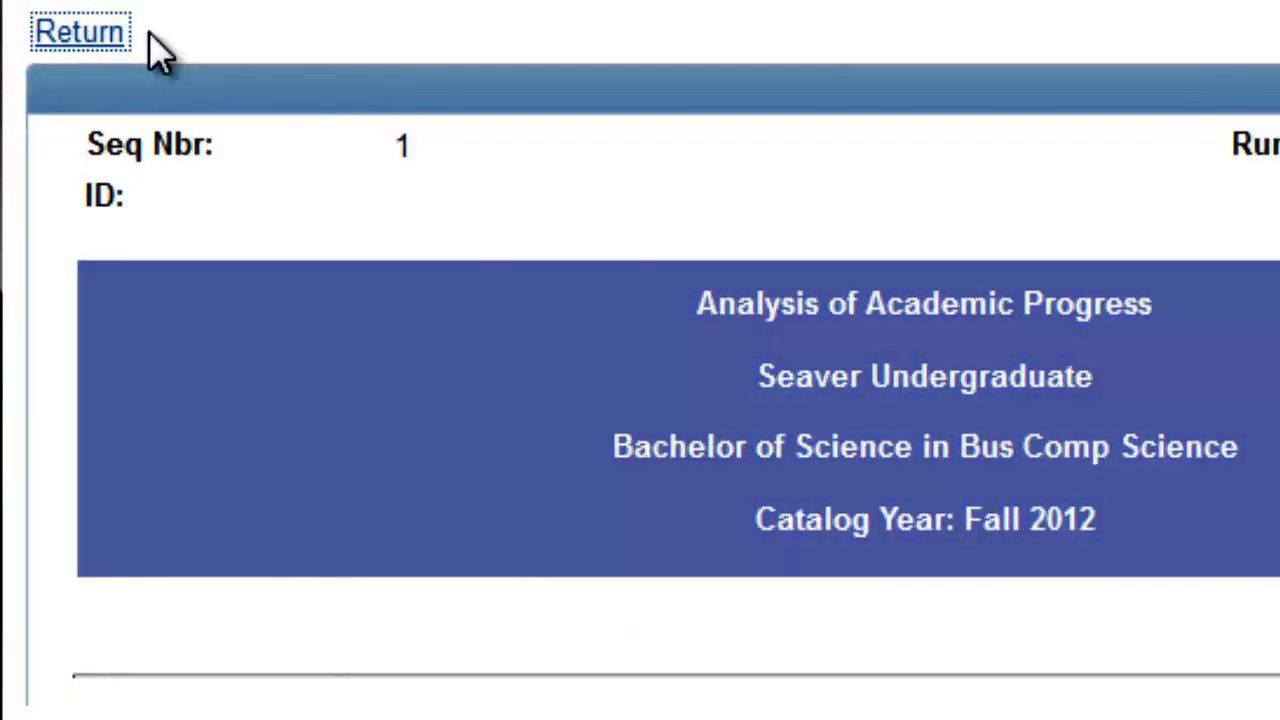
left_click(33, 19)
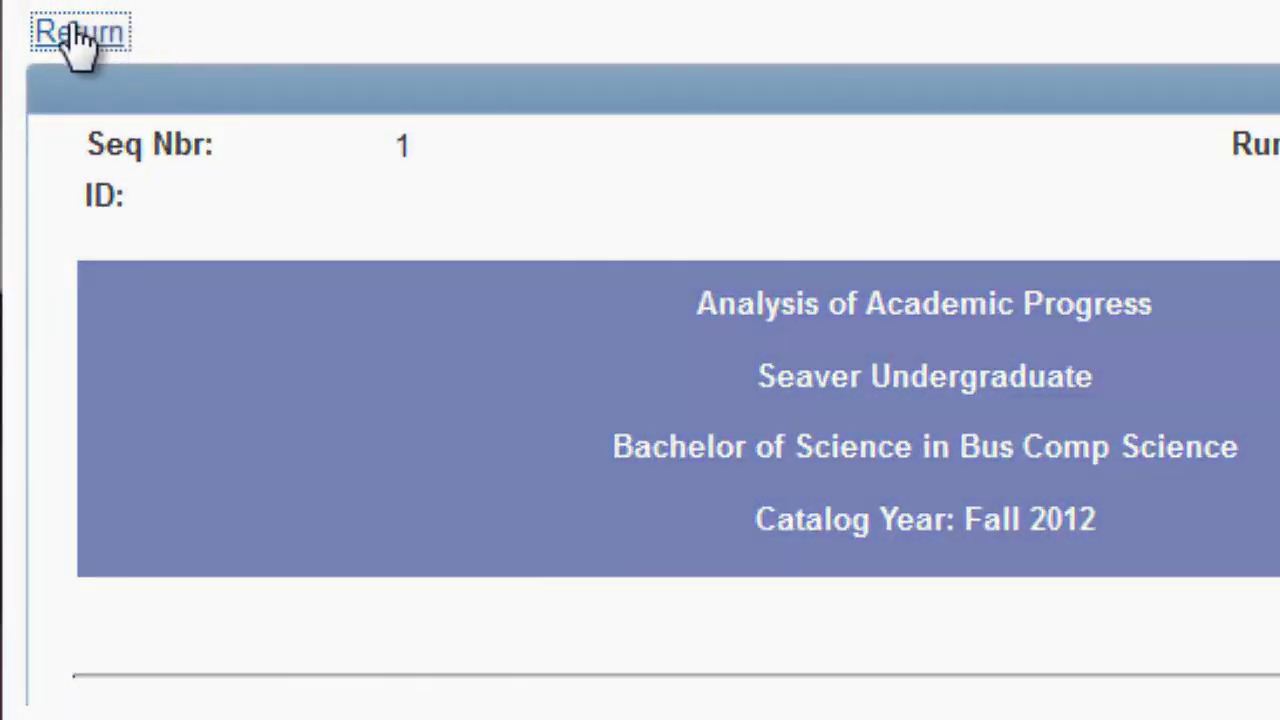
left_click(76, 36)
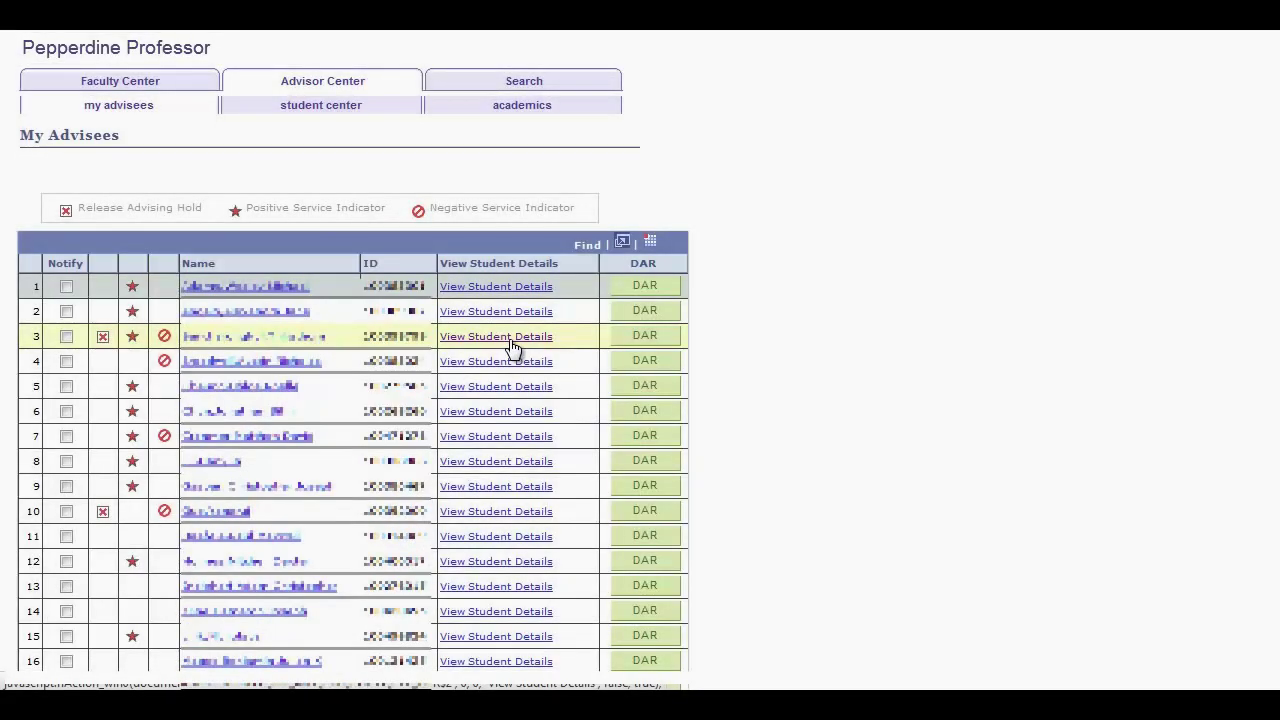
Open row 3's View Student Details and expand the 'other academic...' dropdown
left_click(511, 339)
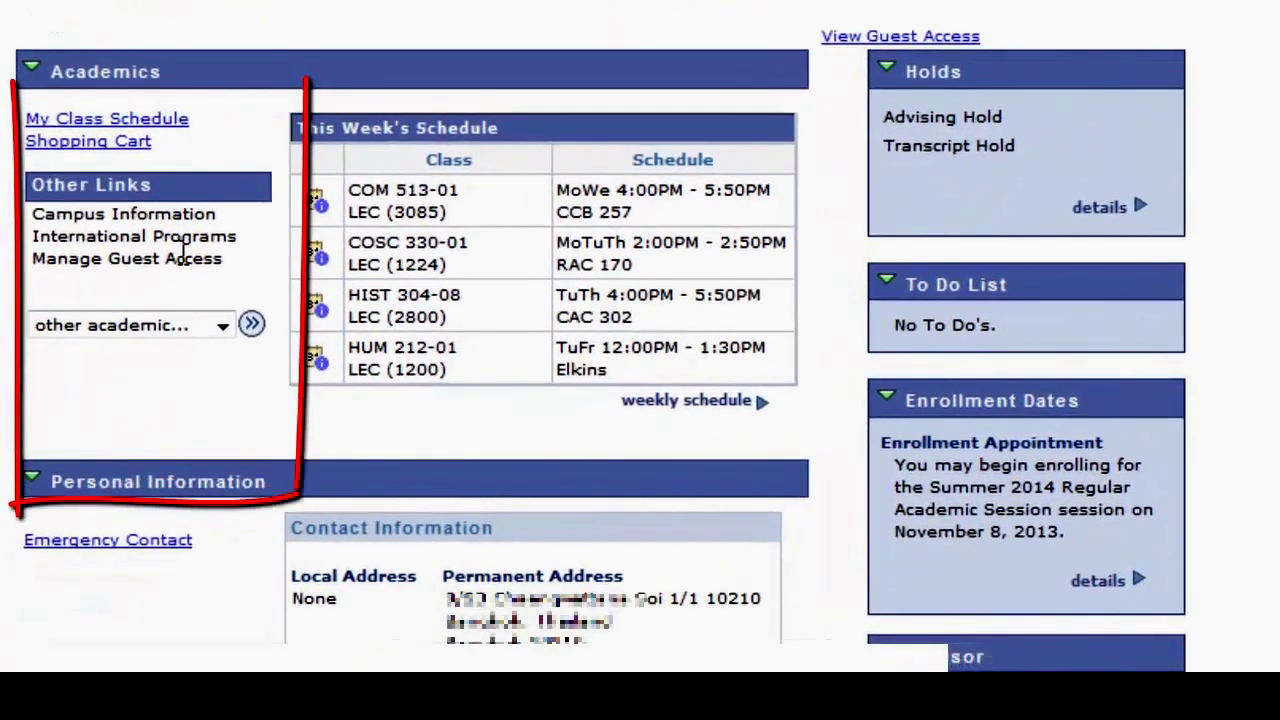
left_click(221, 326)
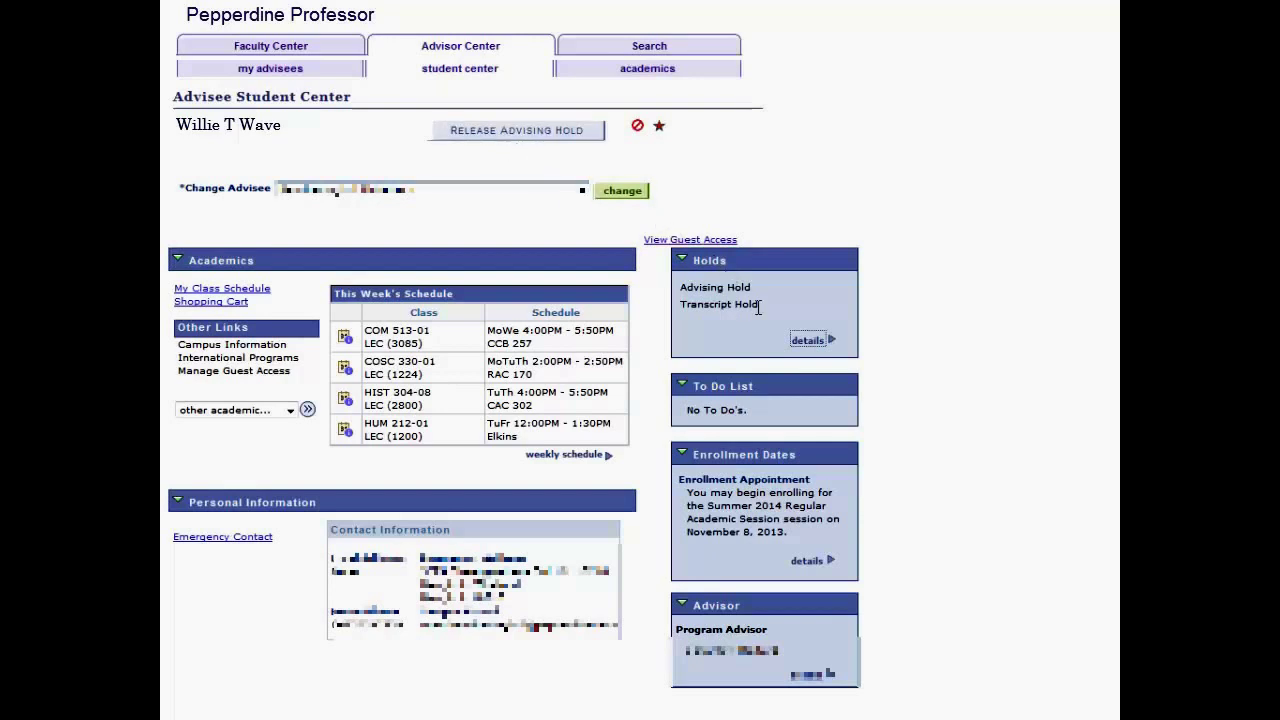
Review the hold details, release the Advising Hold, then check Manage Service Indicators and cancel
left_click(812, 340)
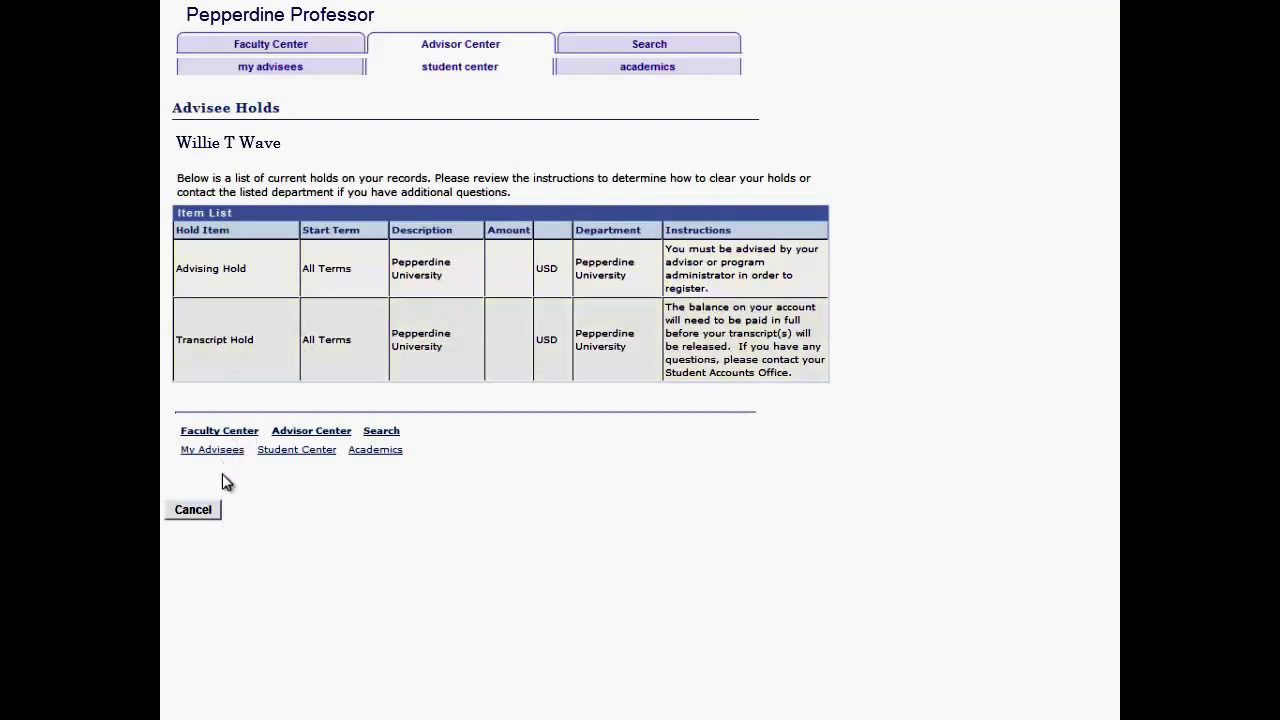
left_click(193, 511)
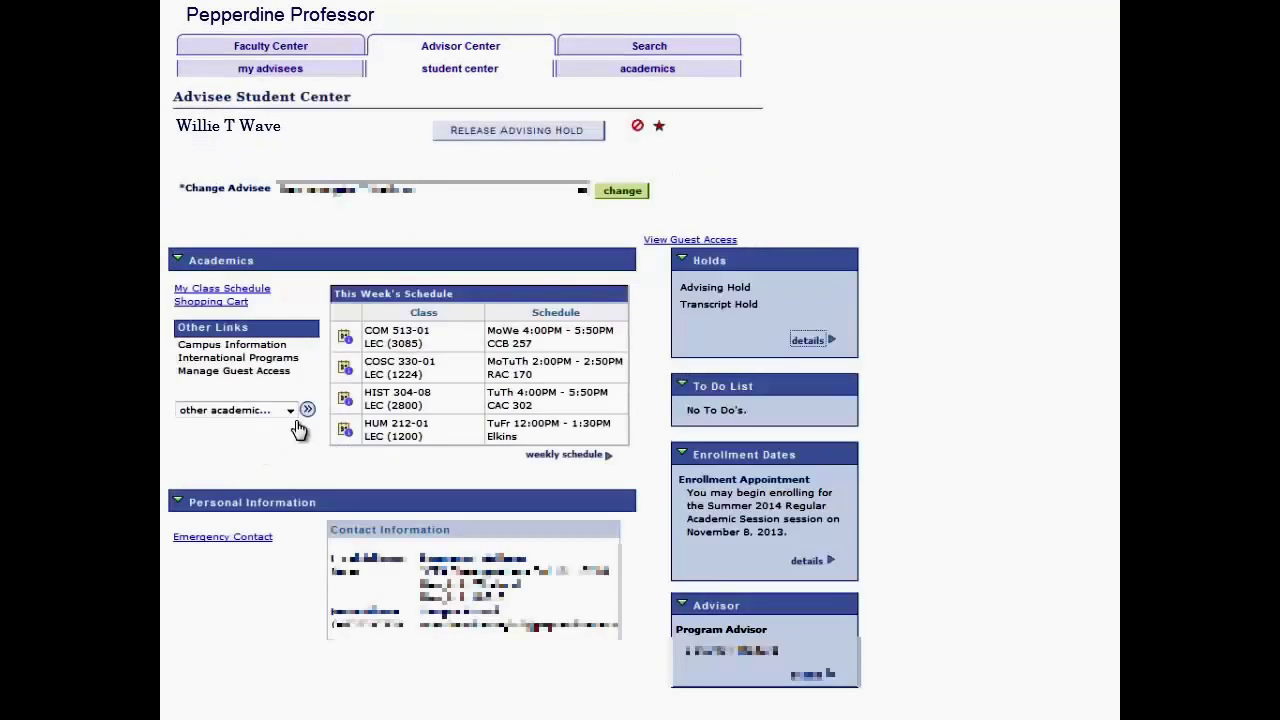
left_click(517, 130)
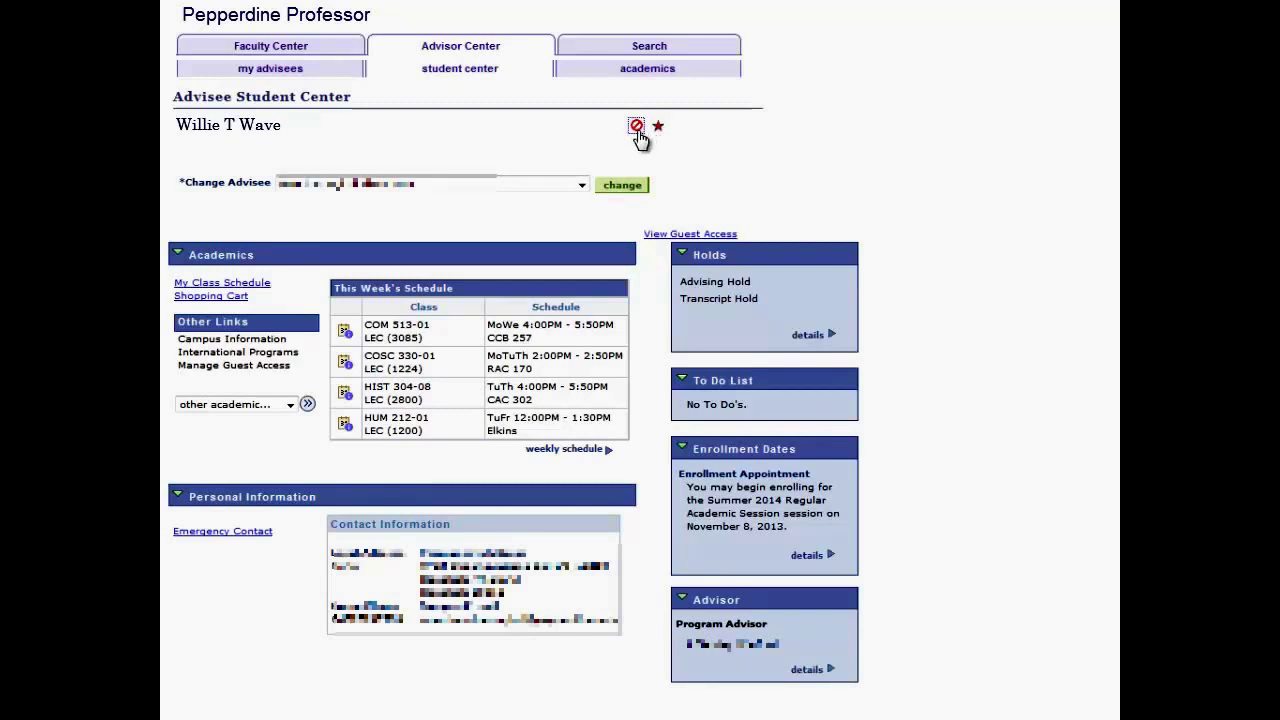
left_click(636, 128)
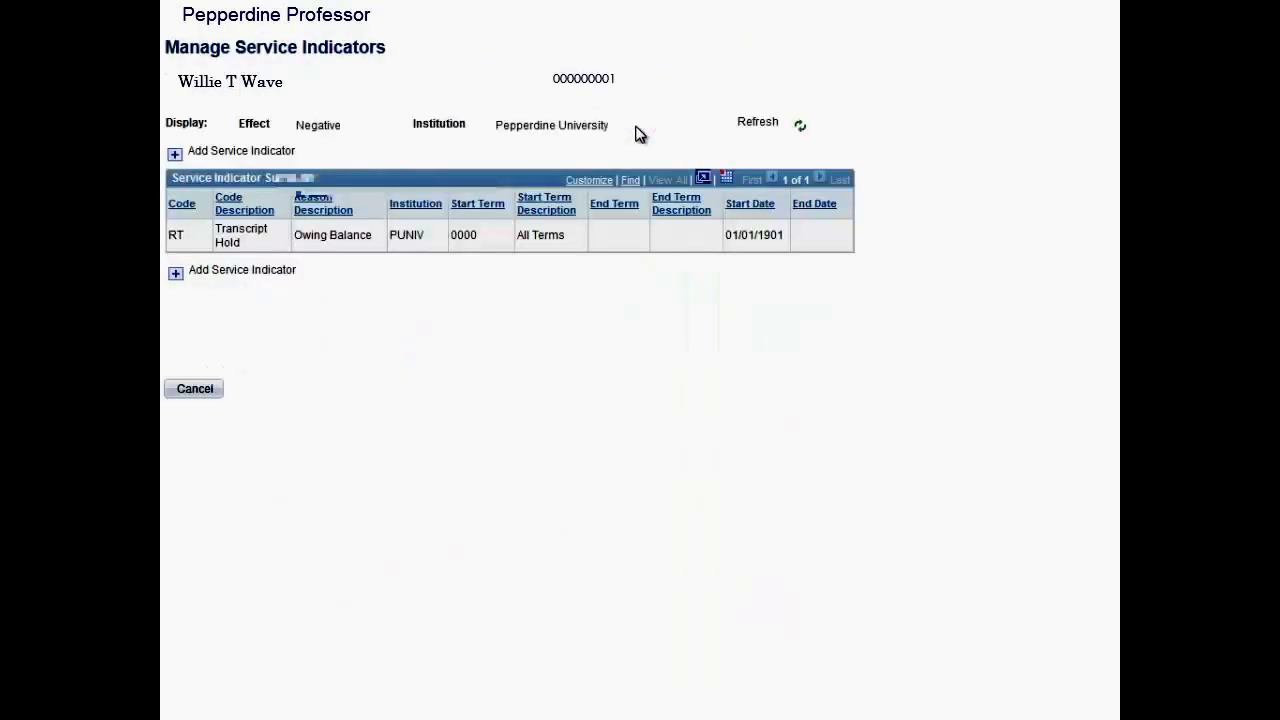
left_click(197, 392)
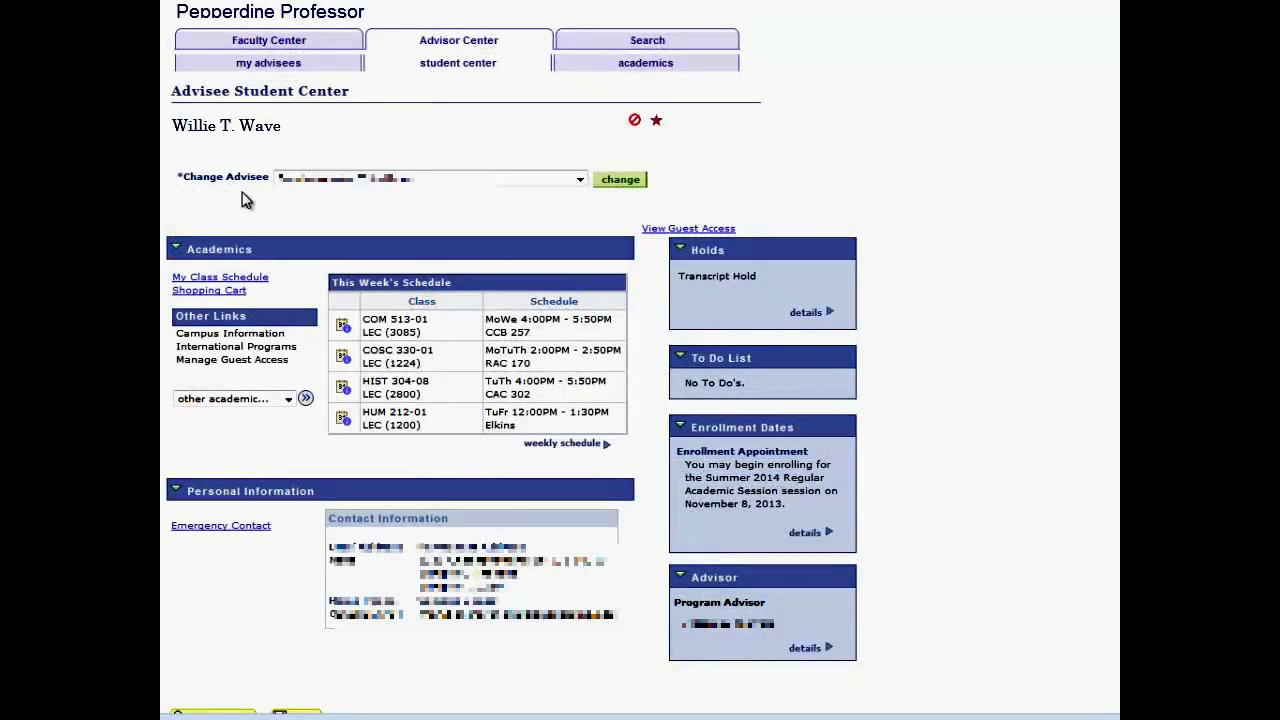
Switch the Student Center to a different advisee via Change Advisee
left_click(578, 182)
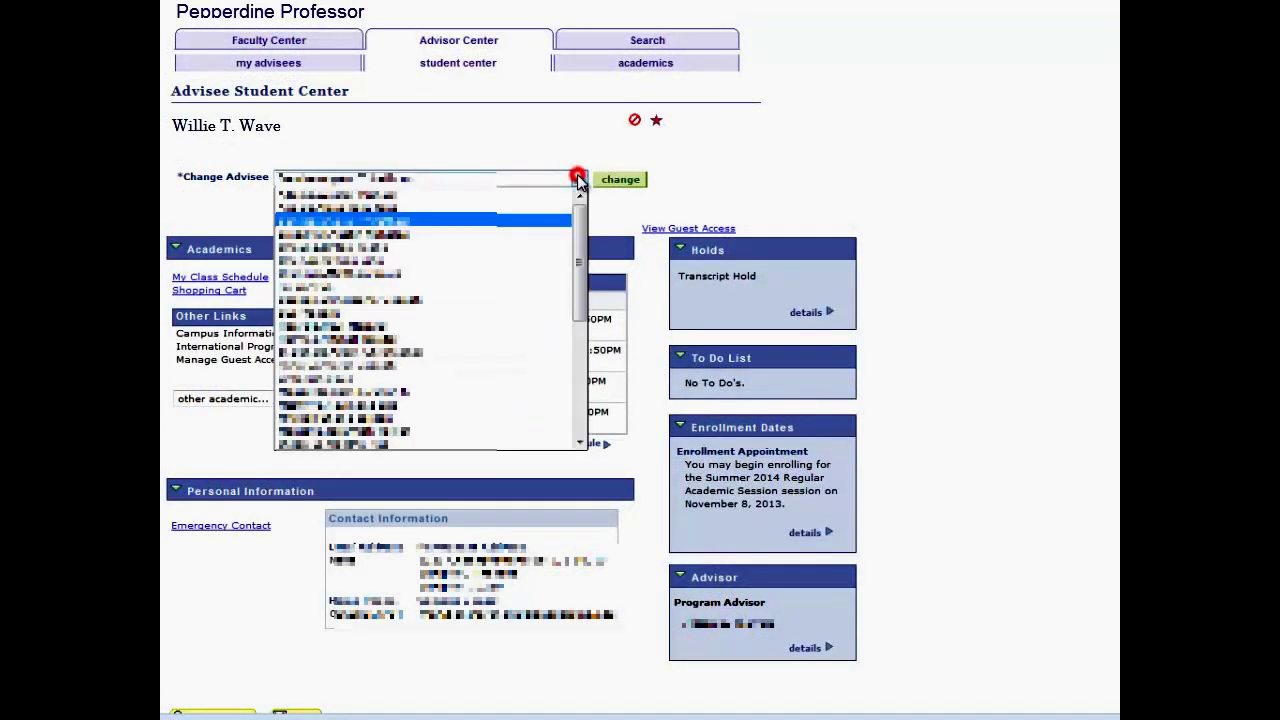
left_click(437, 368)
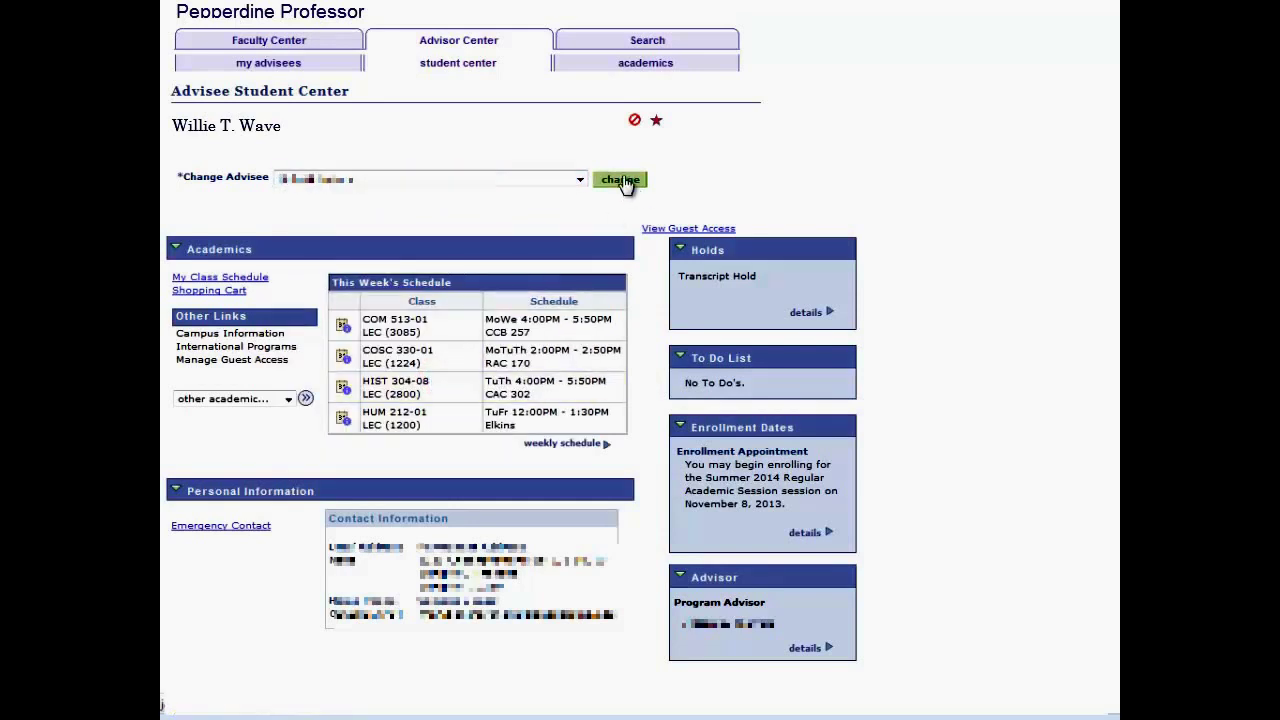
left_click(623, 181)
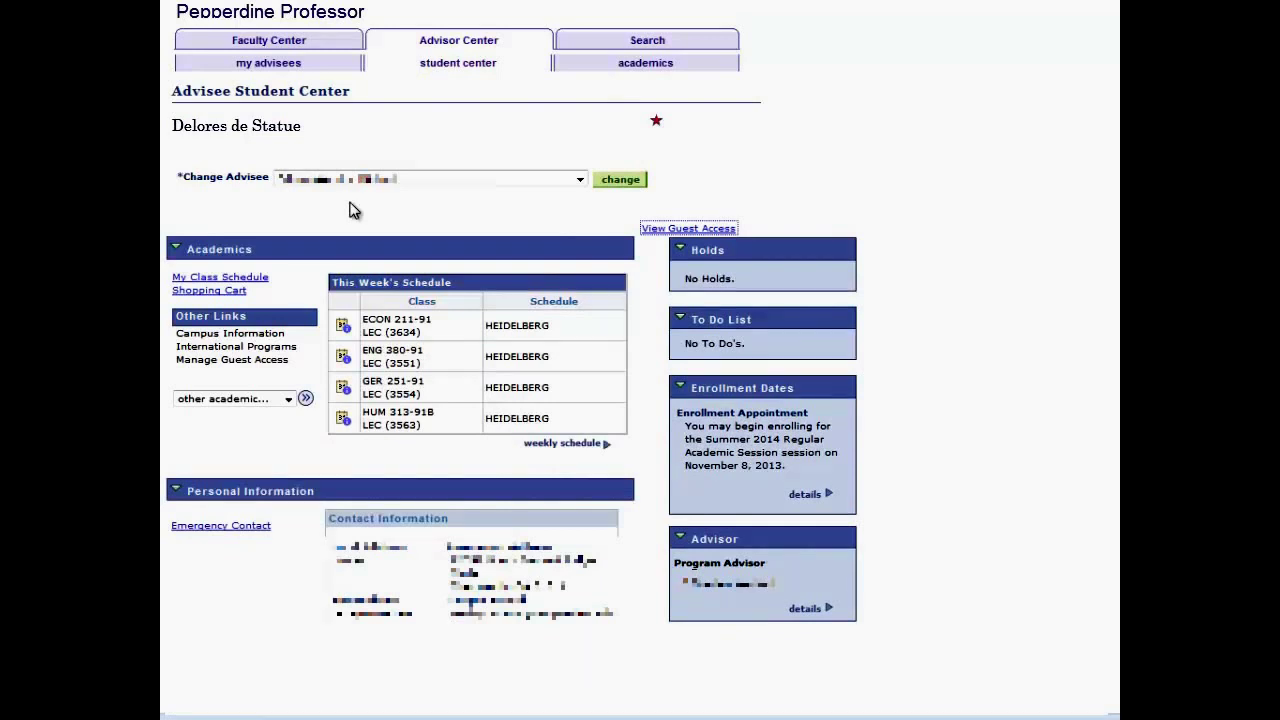
Review the student's guest access list and the second guest's granted permissions
left_click(672, 230)
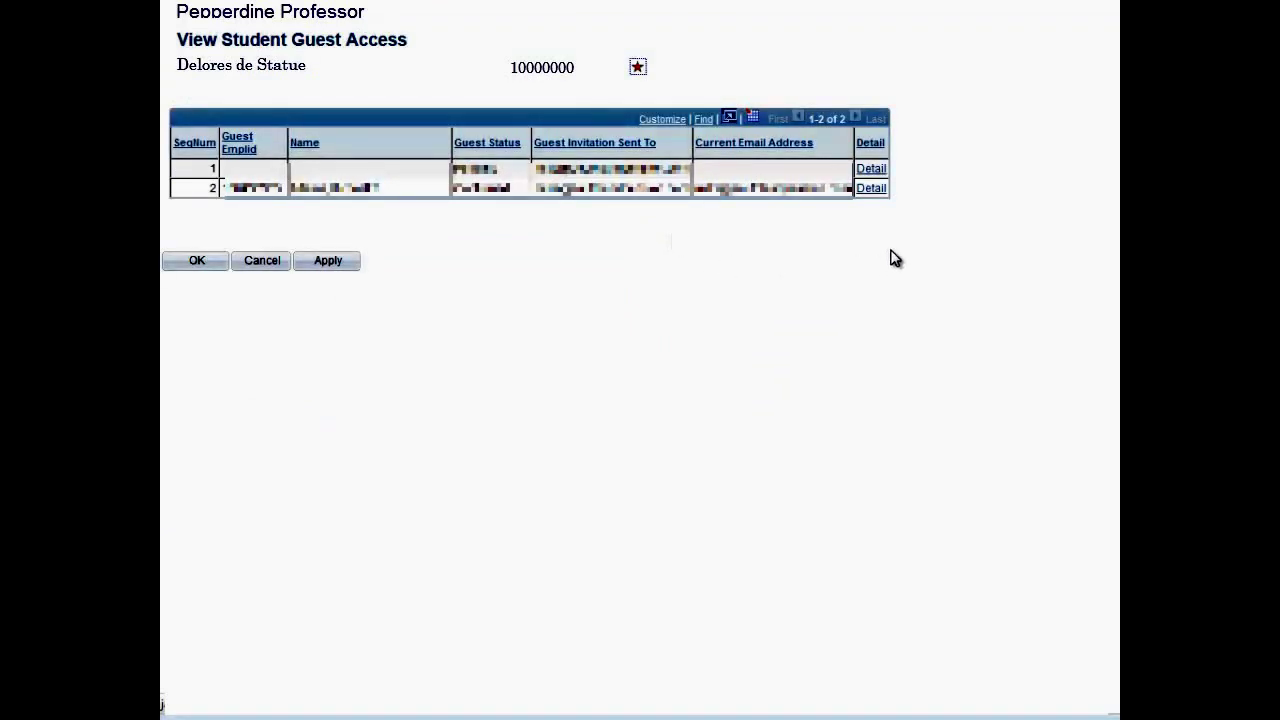
left_click(871, 189)
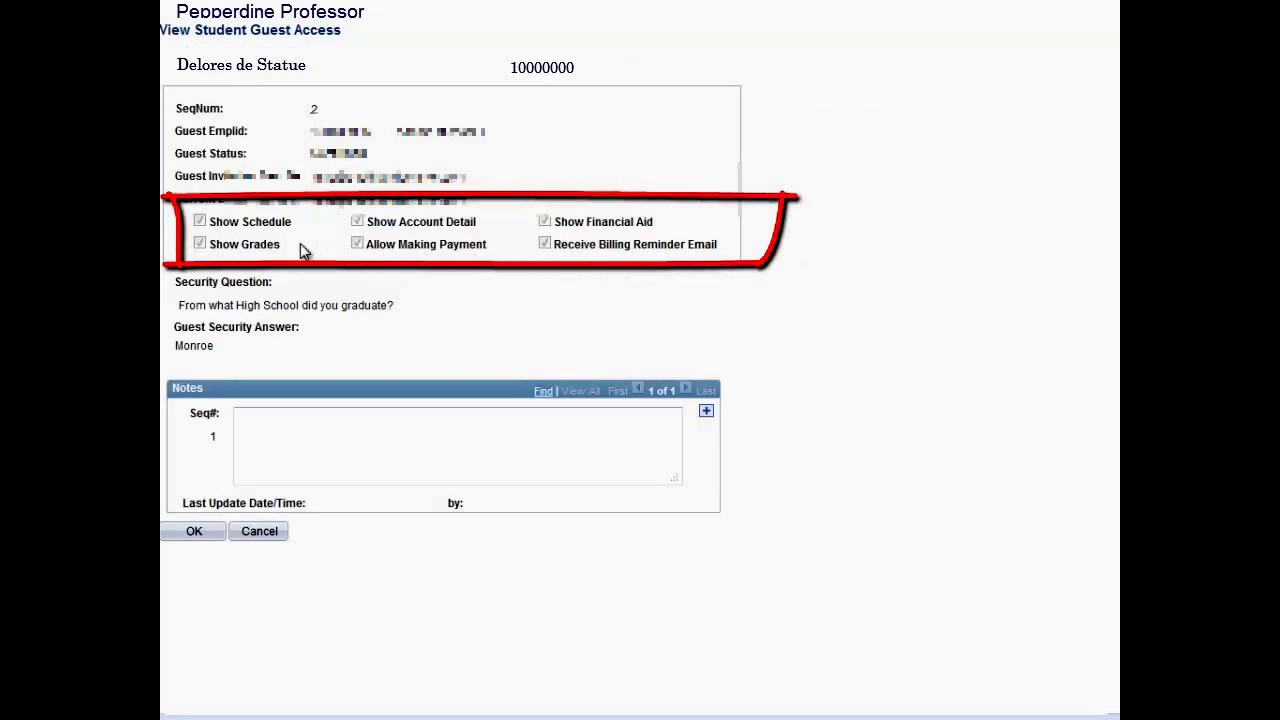
left_click(258, 538)
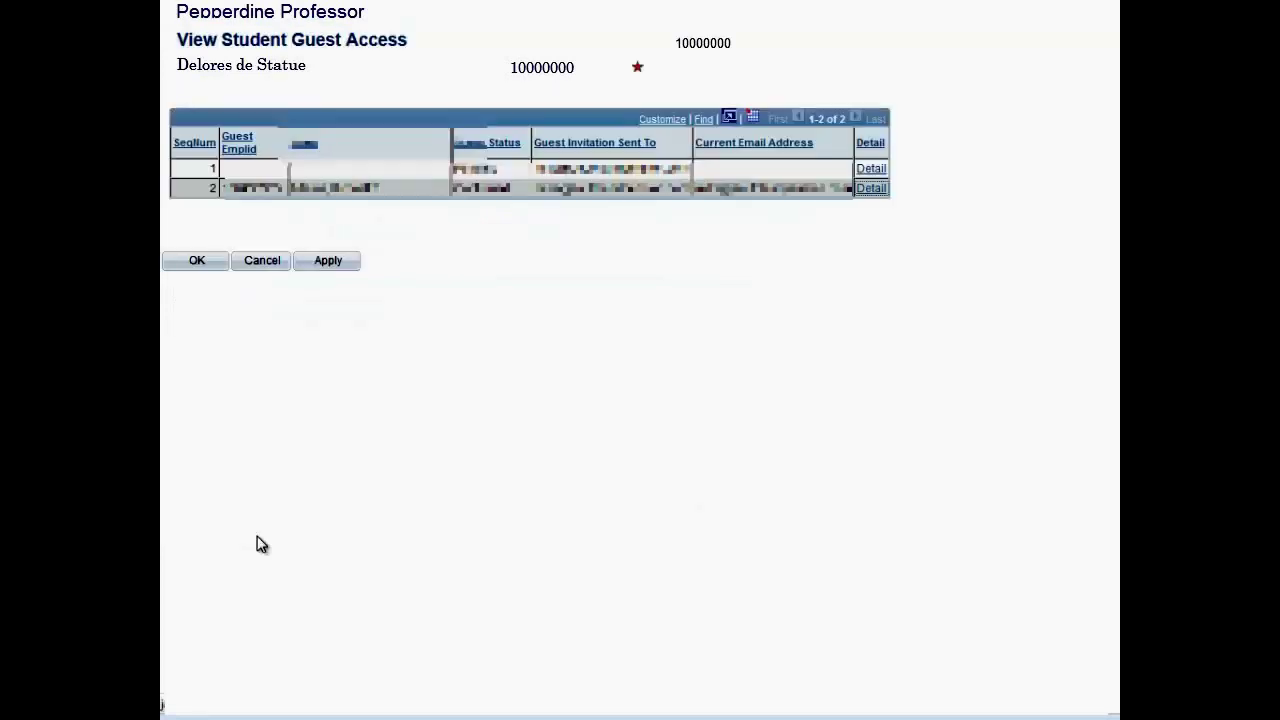
left_click(261, 267)
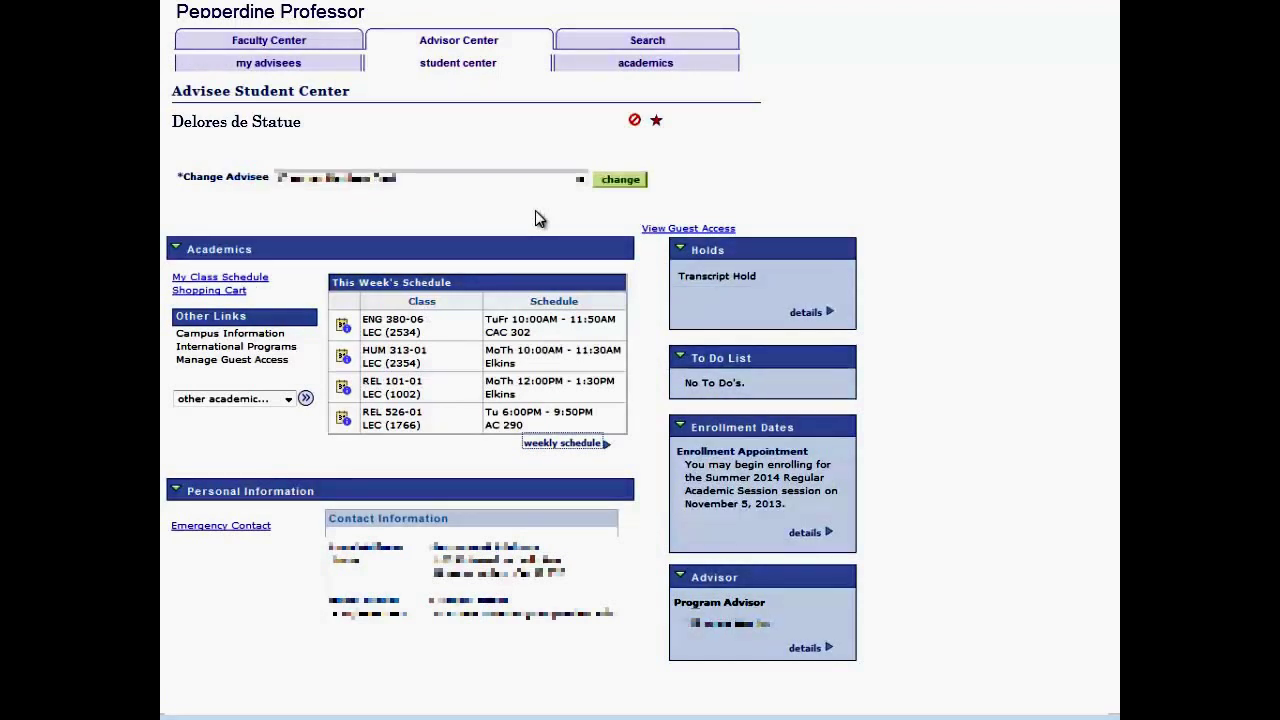
Show the advisee's Spring 2014 class schedule
left_click(256, 278)
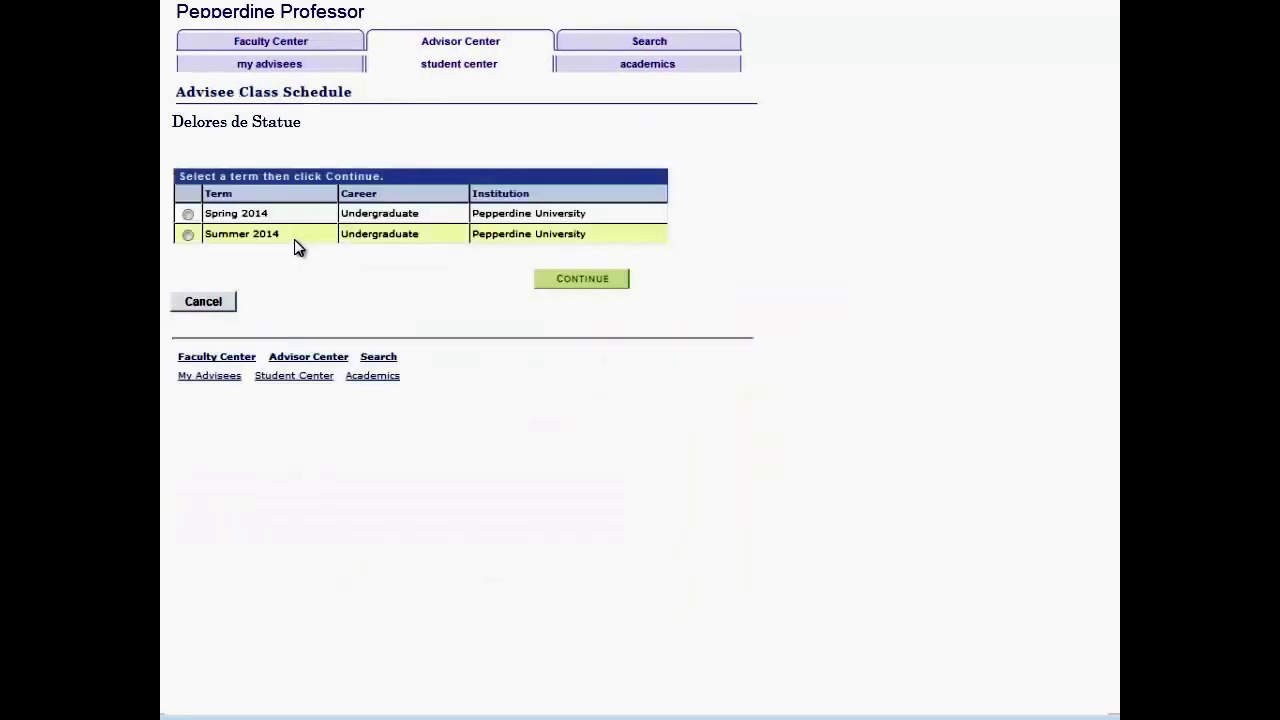
left_click(186, 215)
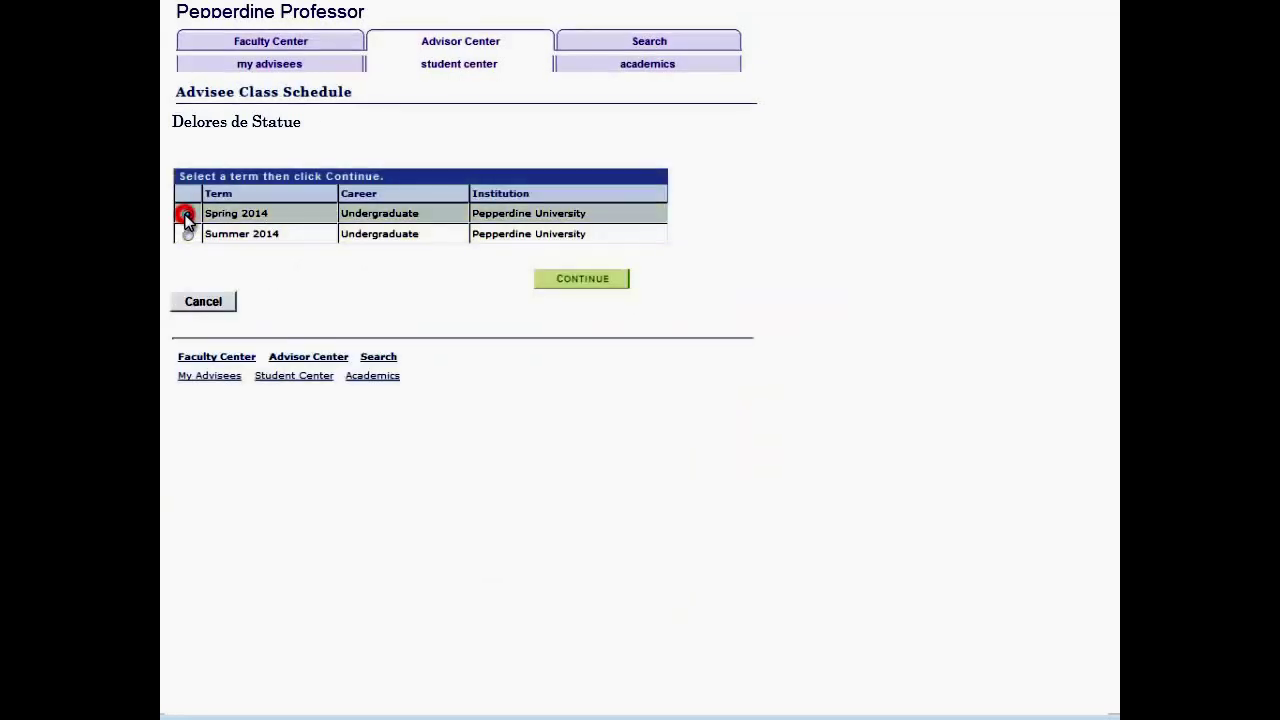
left_click(575, 282)
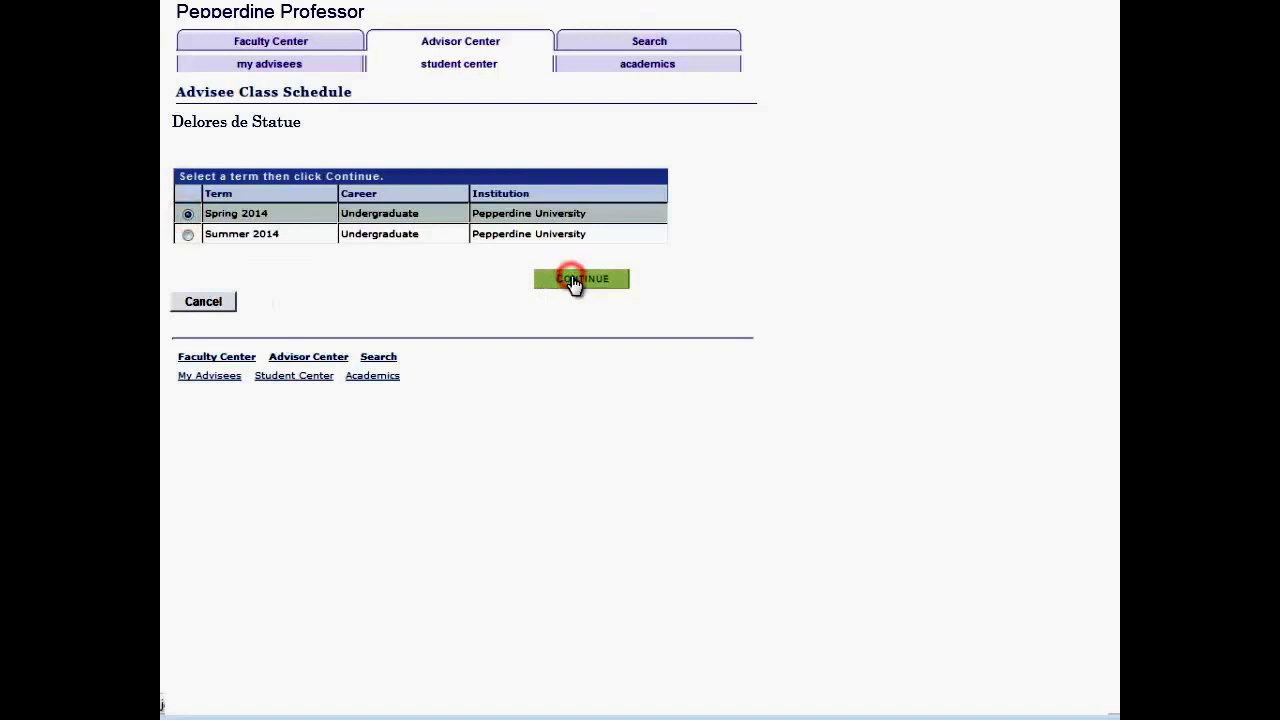
scroll(505, 270, "down", 5)
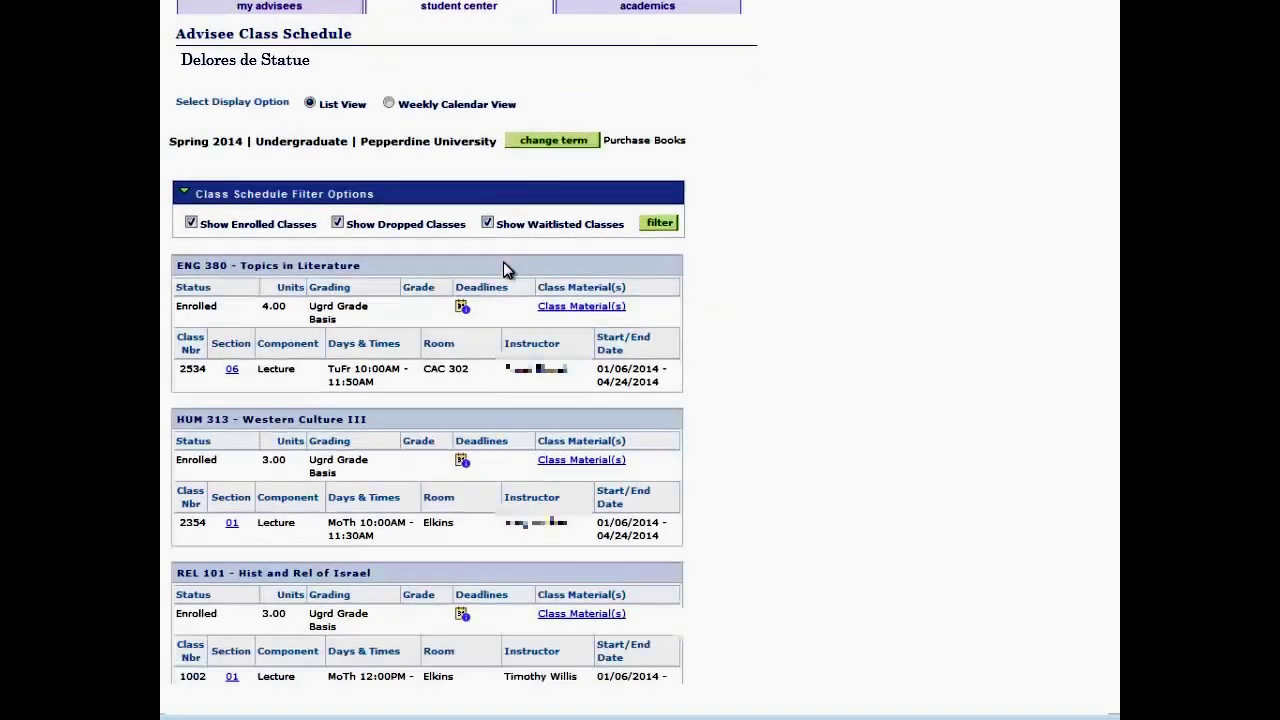
scroll(503, 270, "up", 4)
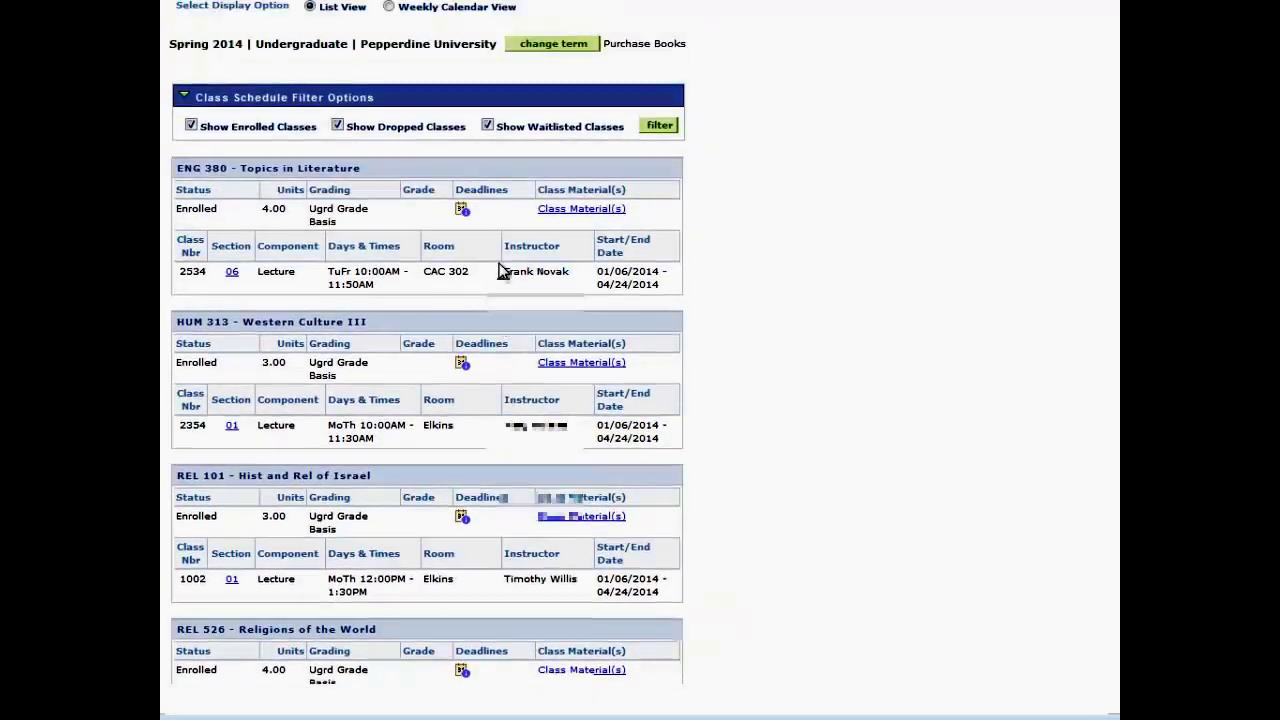
View the weekly calendar for the week of 2/10/2014–2/16/2014
left_click(389, 120)
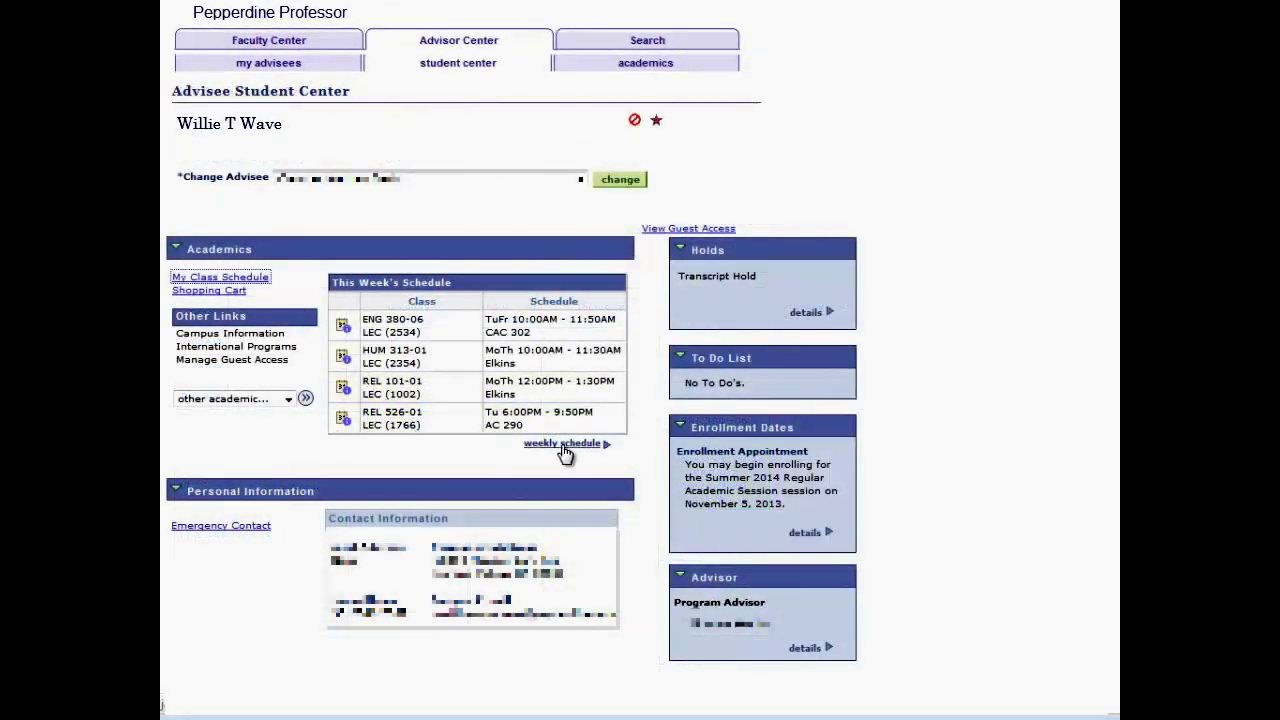
left_click(562, 444)
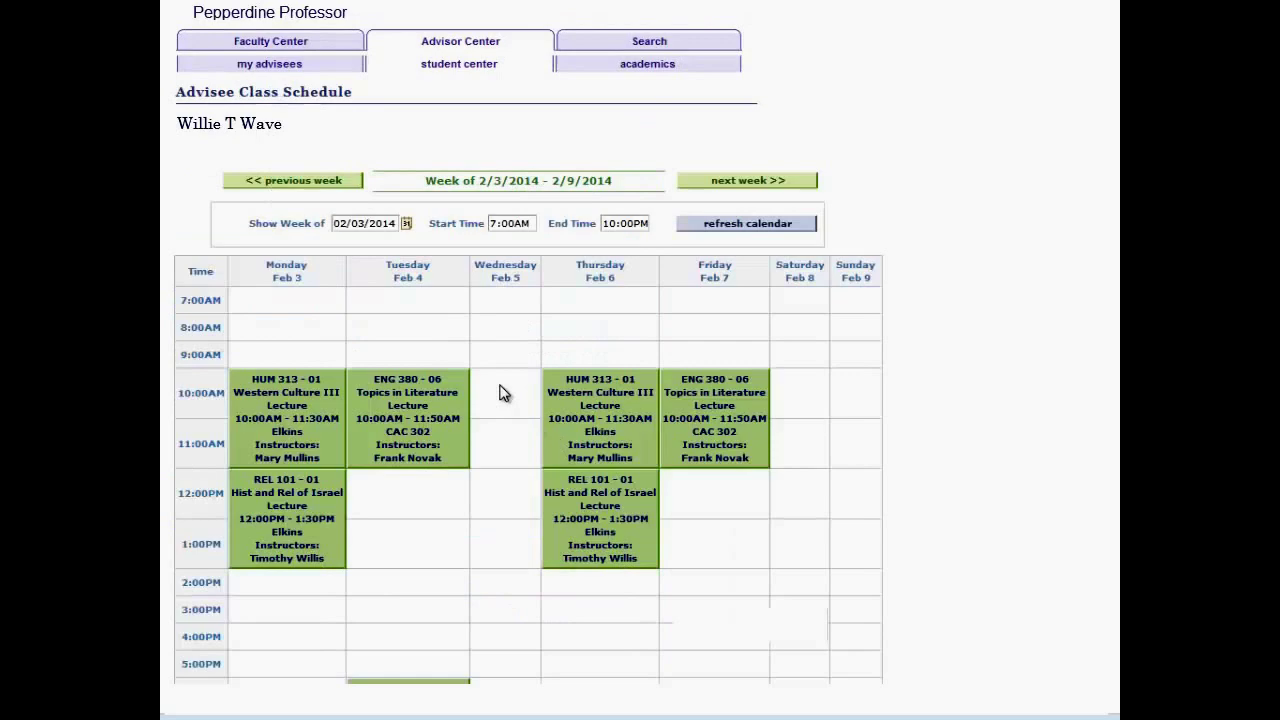
left_click(735, 183)
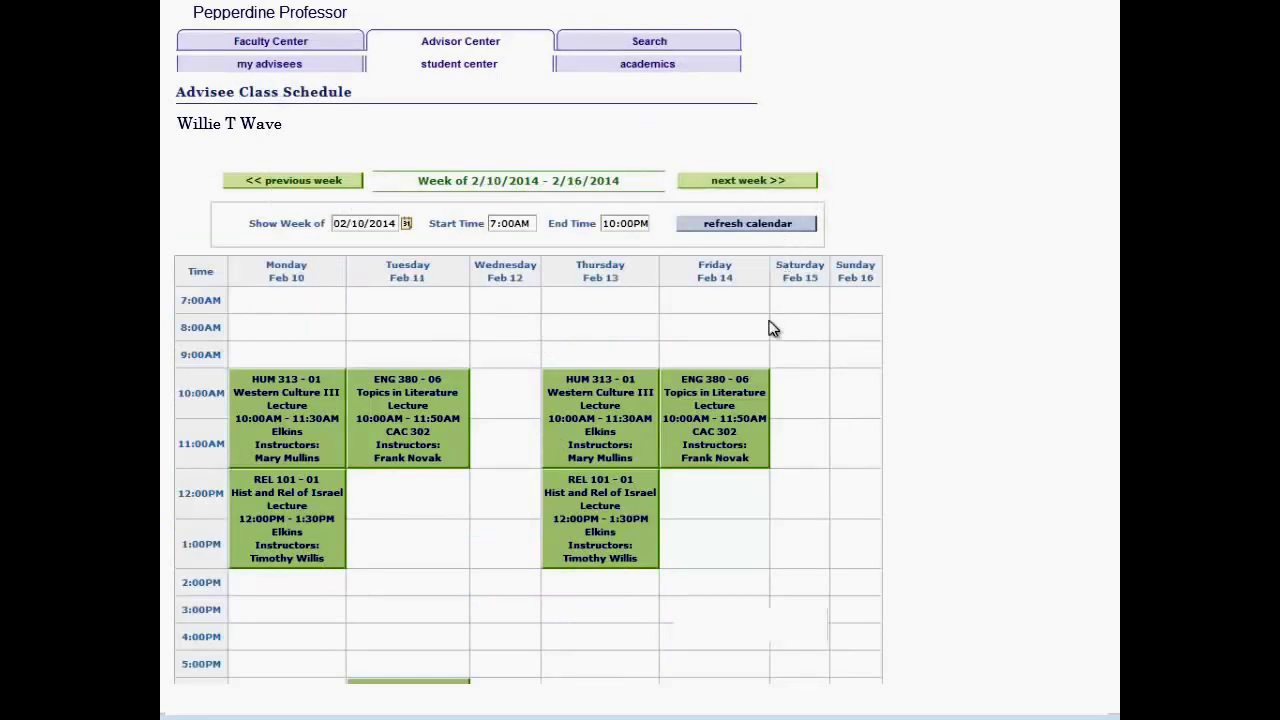
scroll(772, 328, "down", 3)
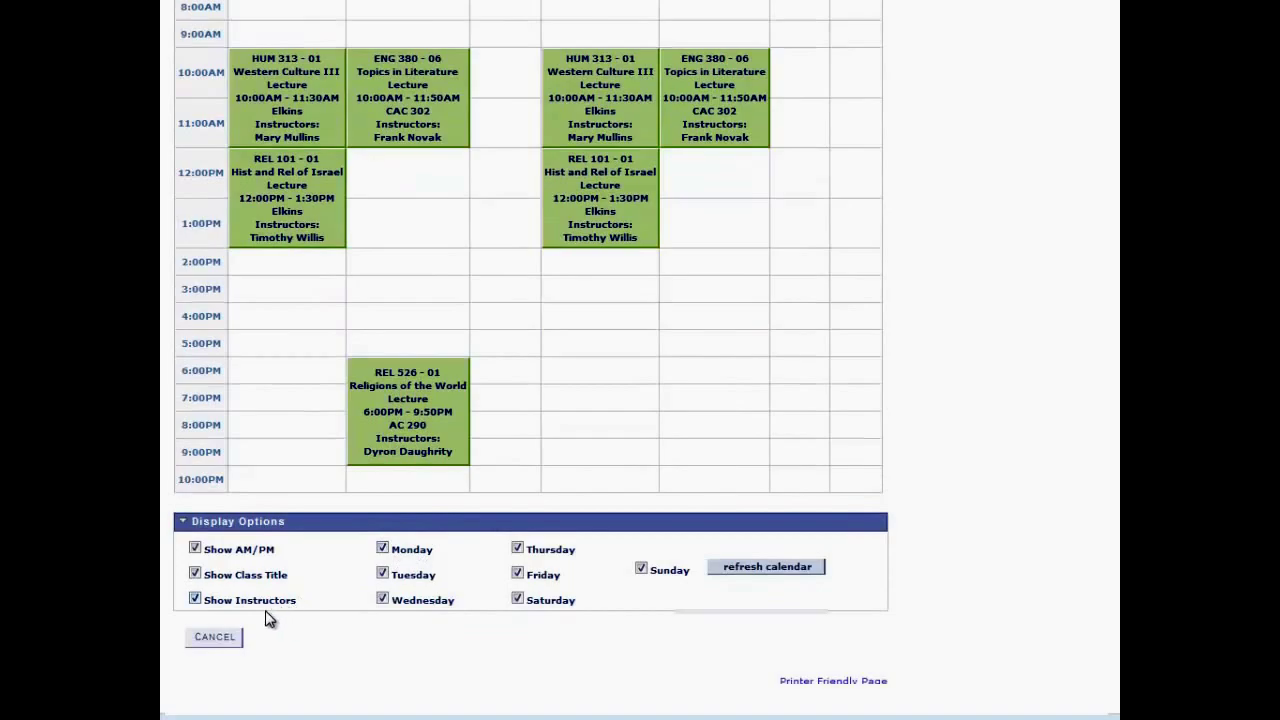
Check ENG 380's drop and withdrawal deadlines, returning to the Student Center afterward
left_click(214, 637)
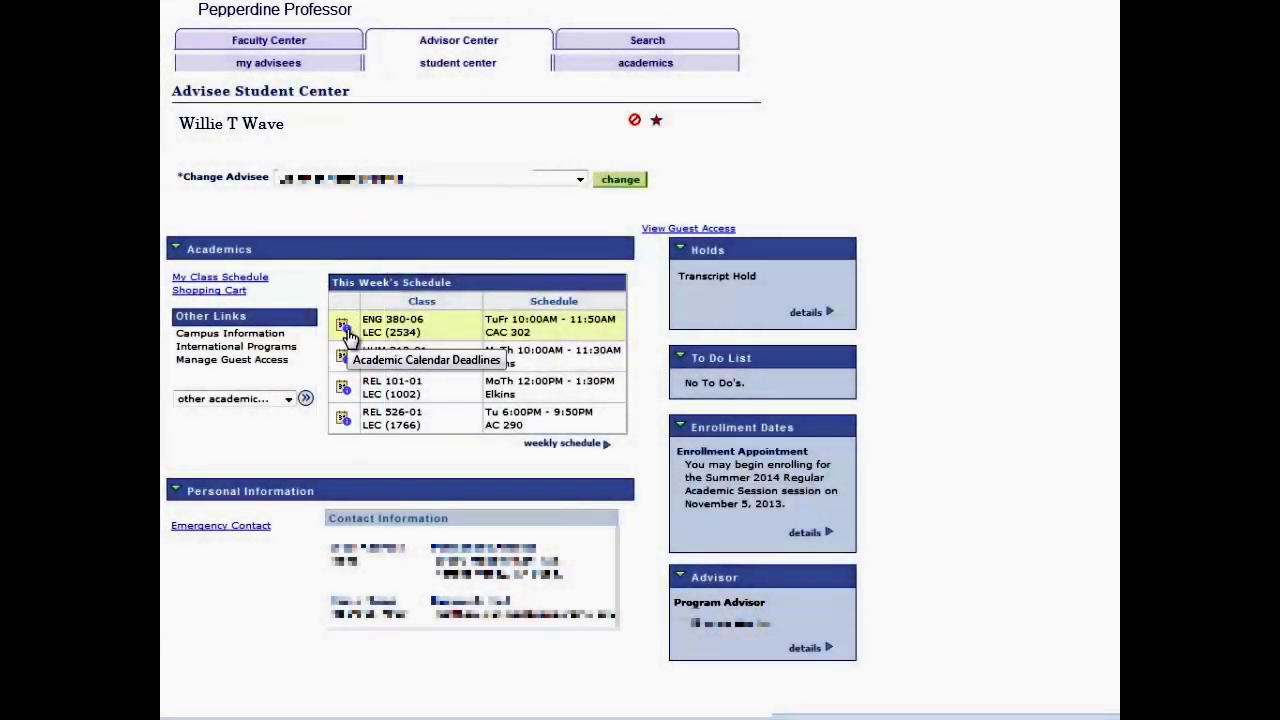
left_click(344, 328)
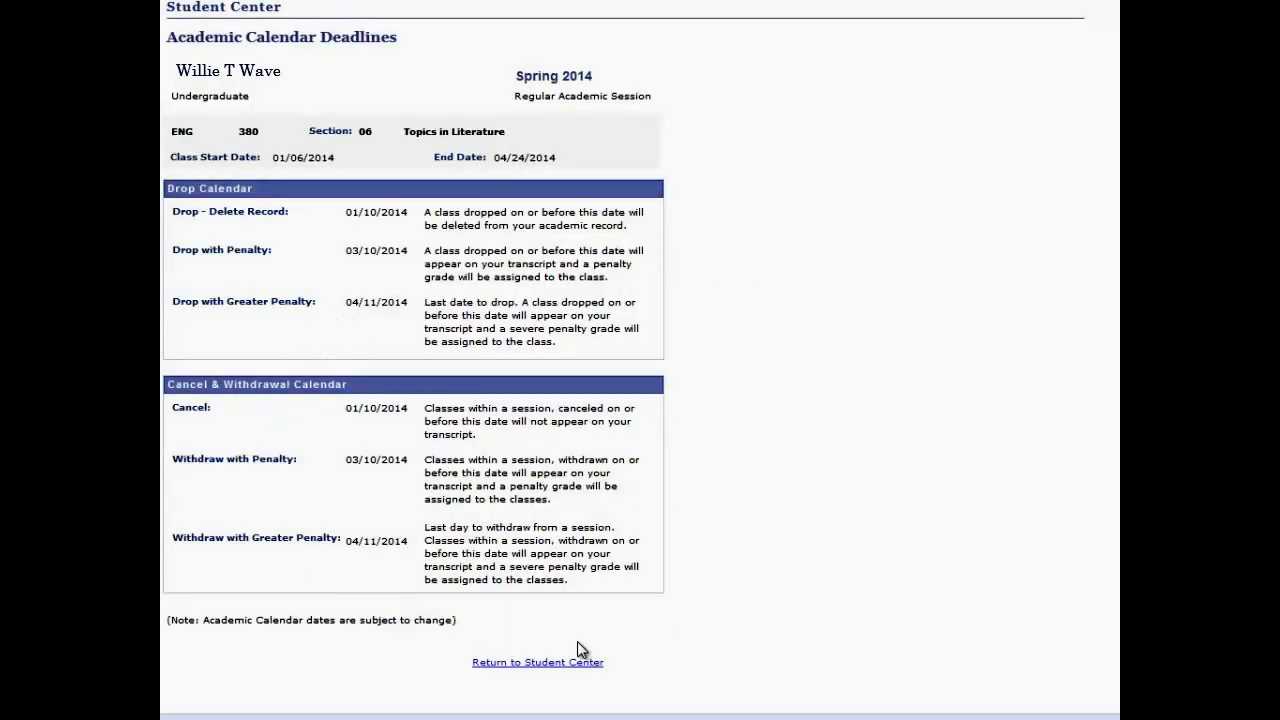
left_click(532, 664)
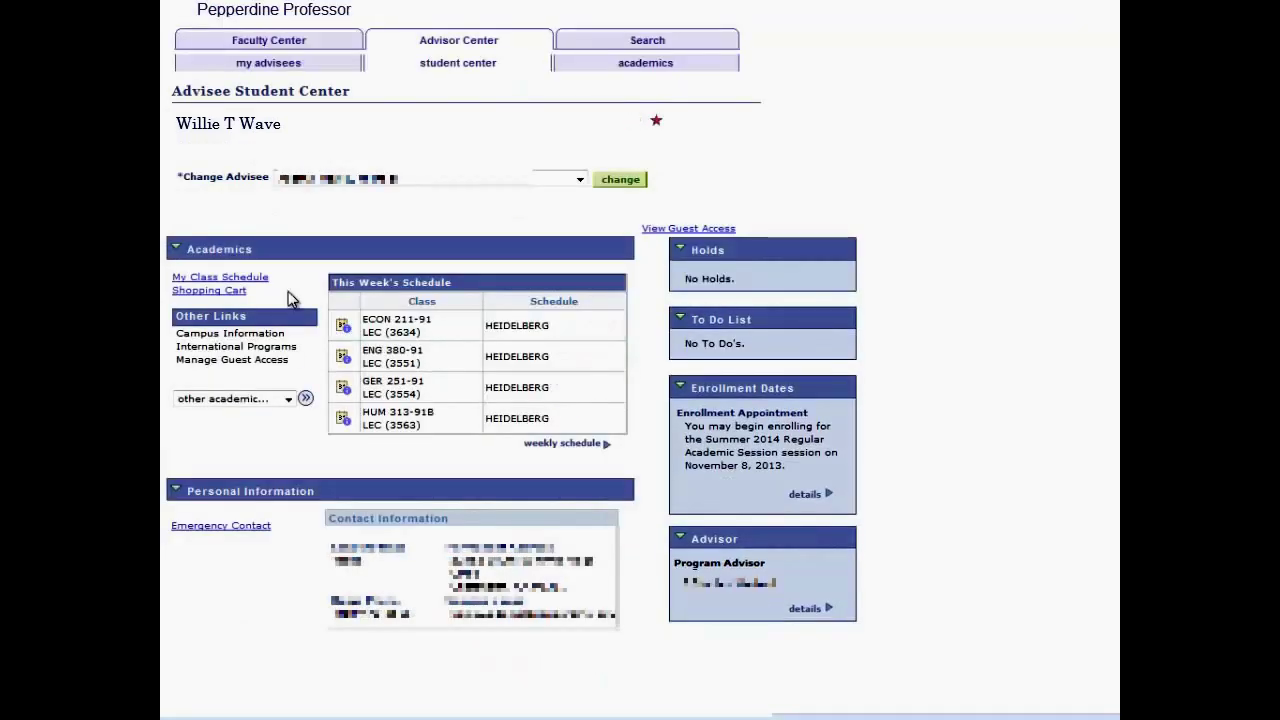
left_click(224, 293)
left_click(188, 235)
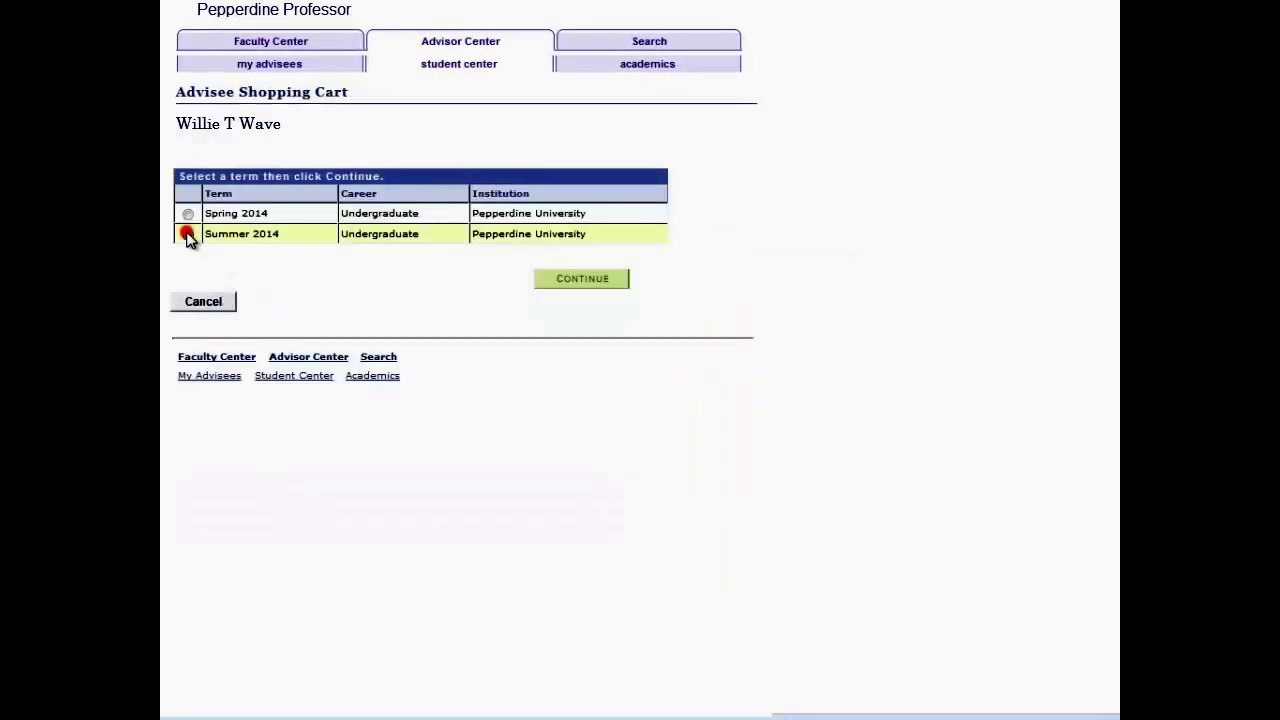
left_click(595, 289)
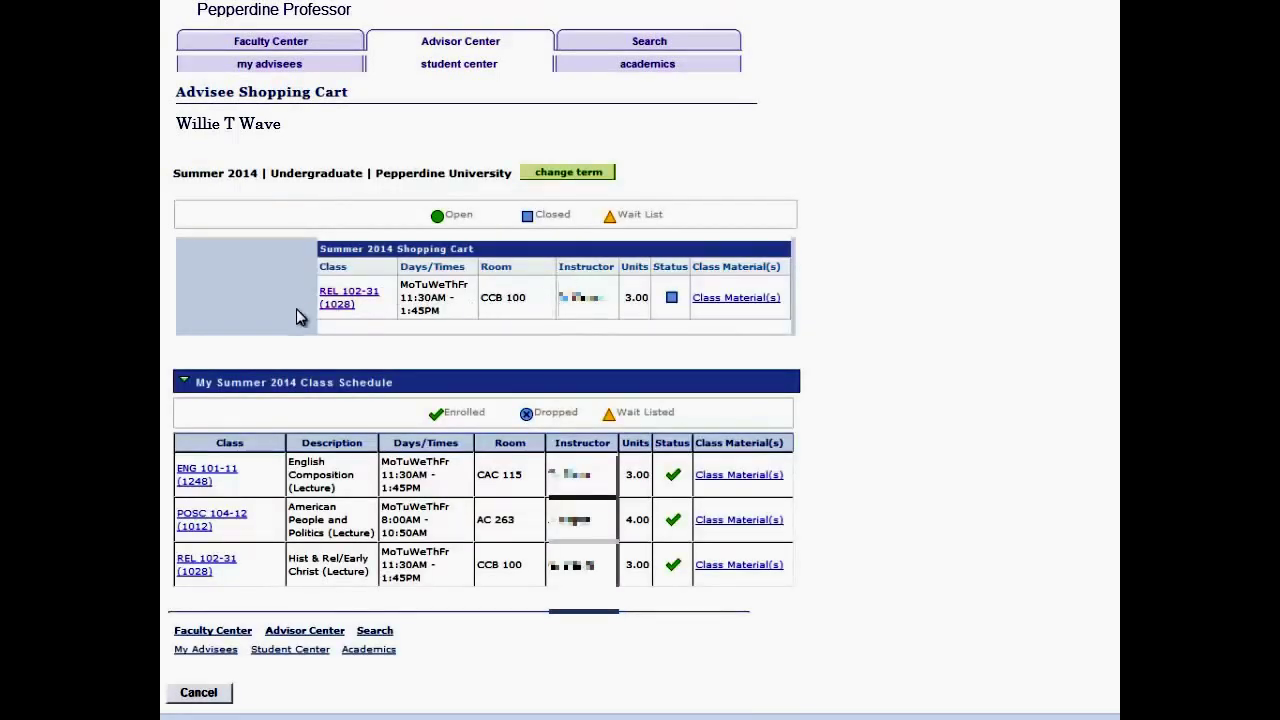
left_click(220, 693)
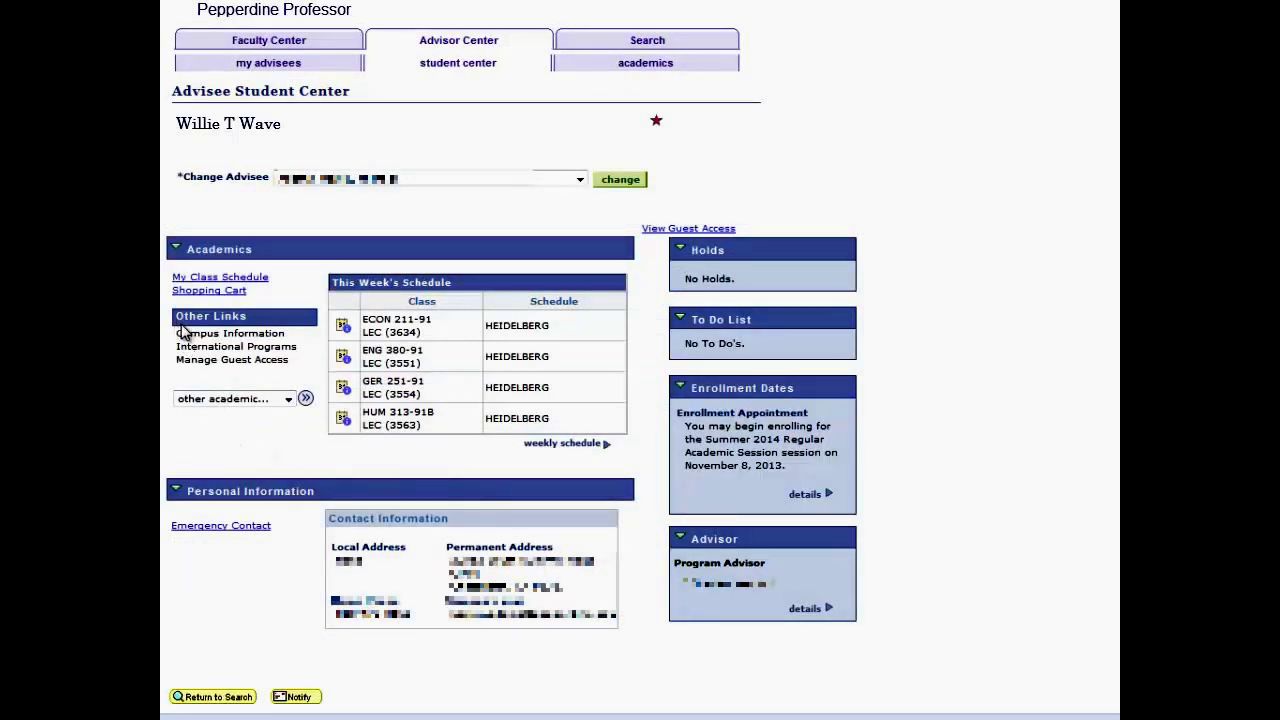
Open the advisee's Course History, sort it by Description, then return to the Student Center
left_click(287, 400)
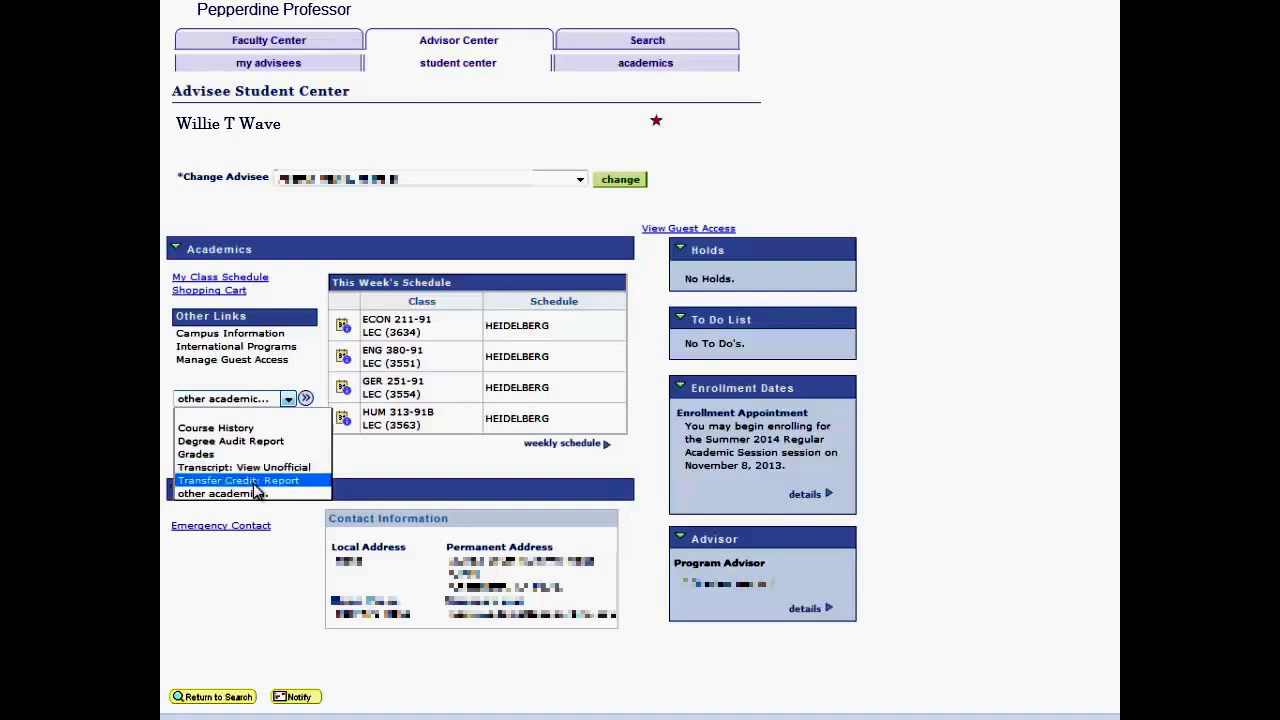
left_click(238, 430)
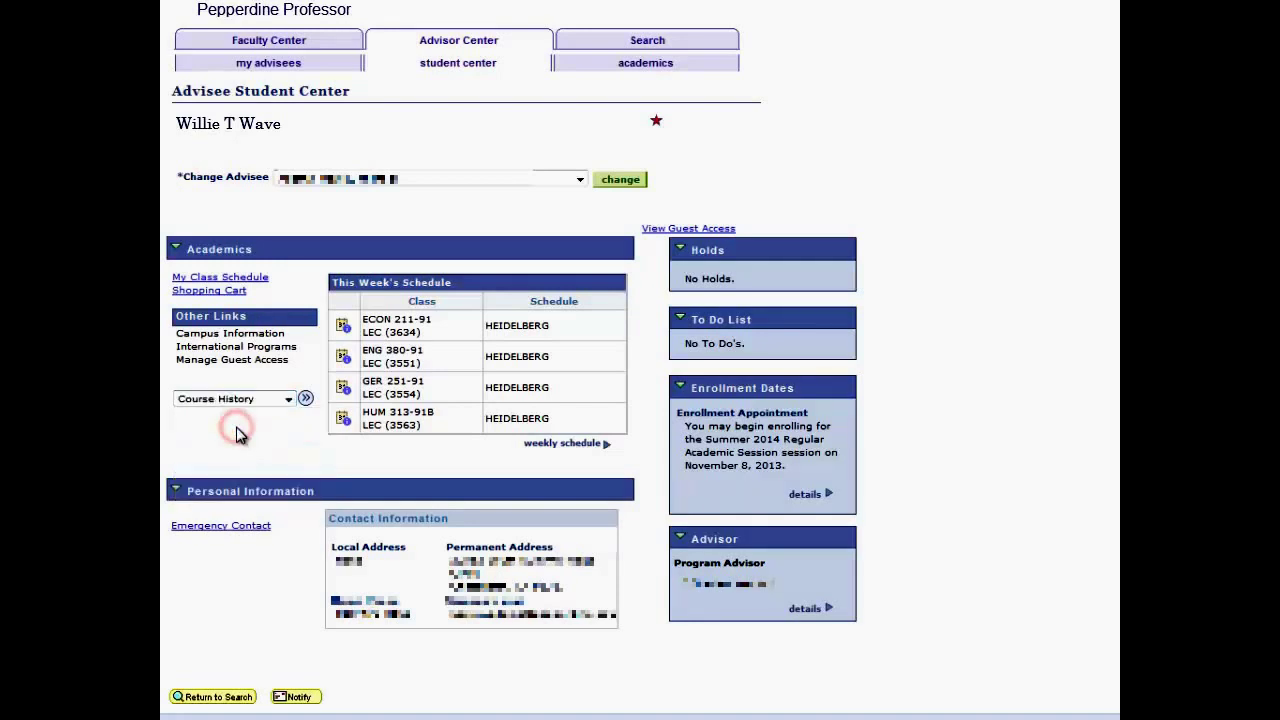
left_click(305, 400)
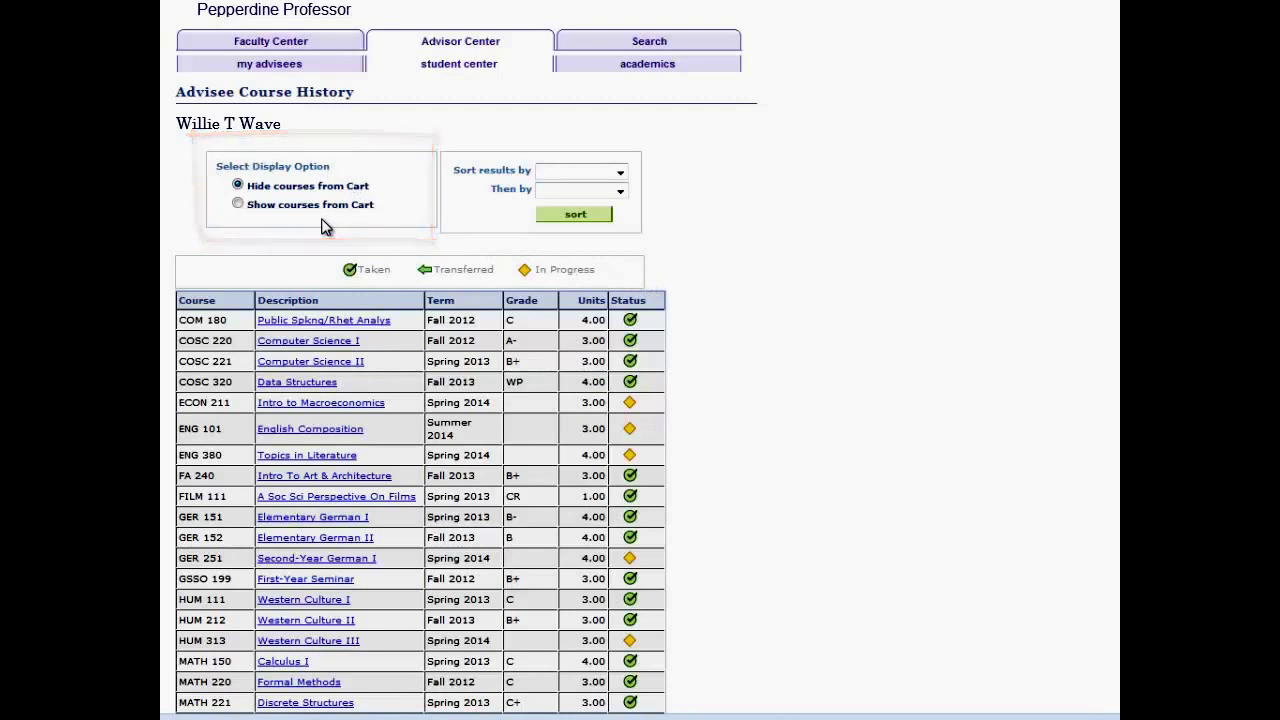
left_click(620, 172)
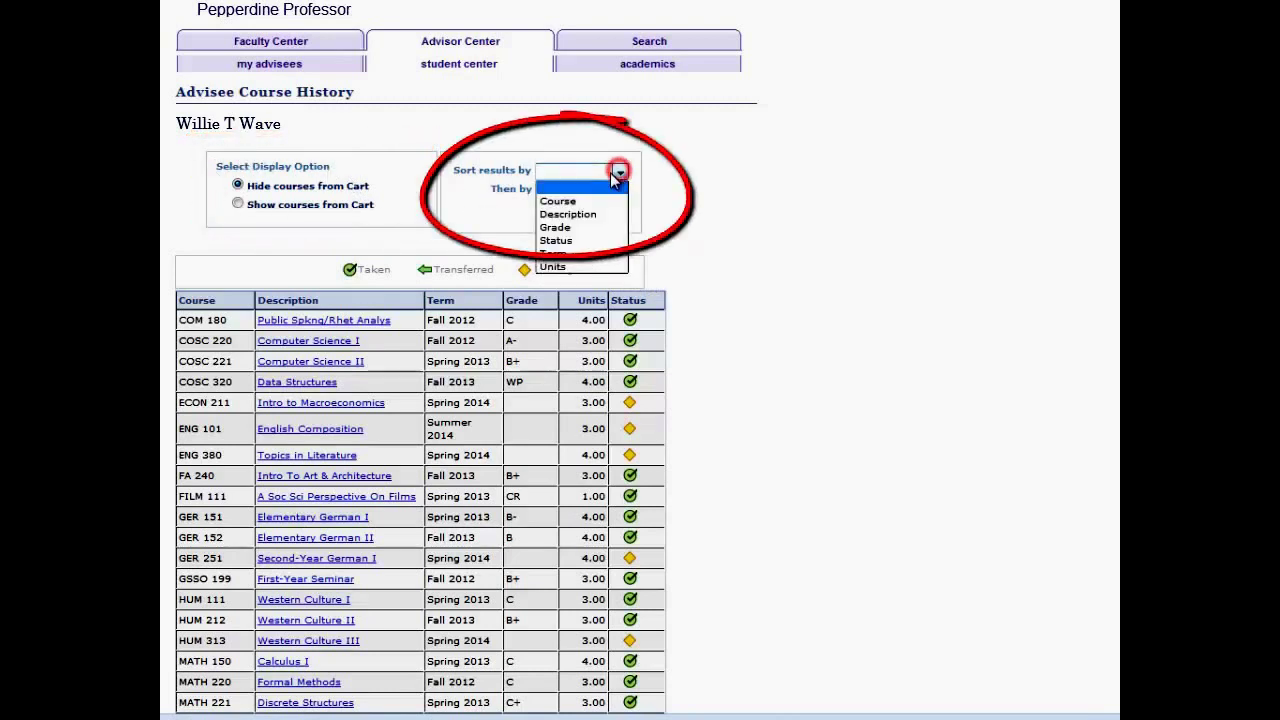
left_click(588, 215)
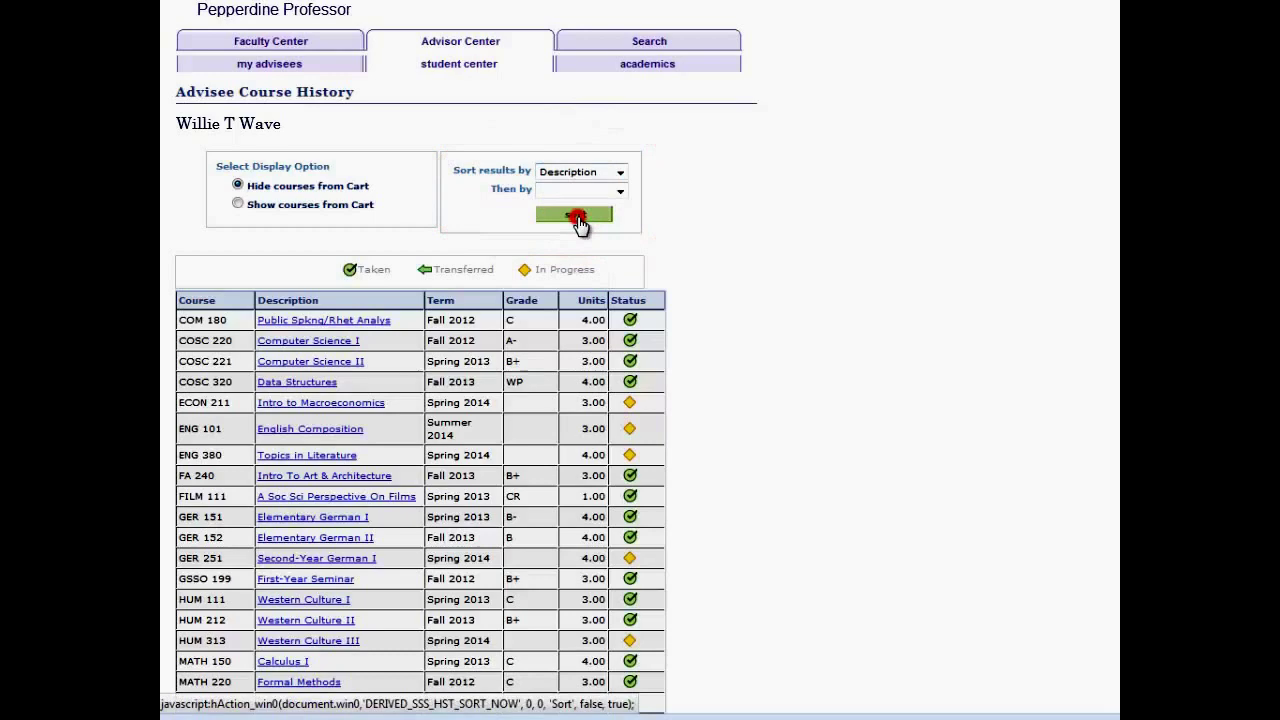
left_click(575, 216)
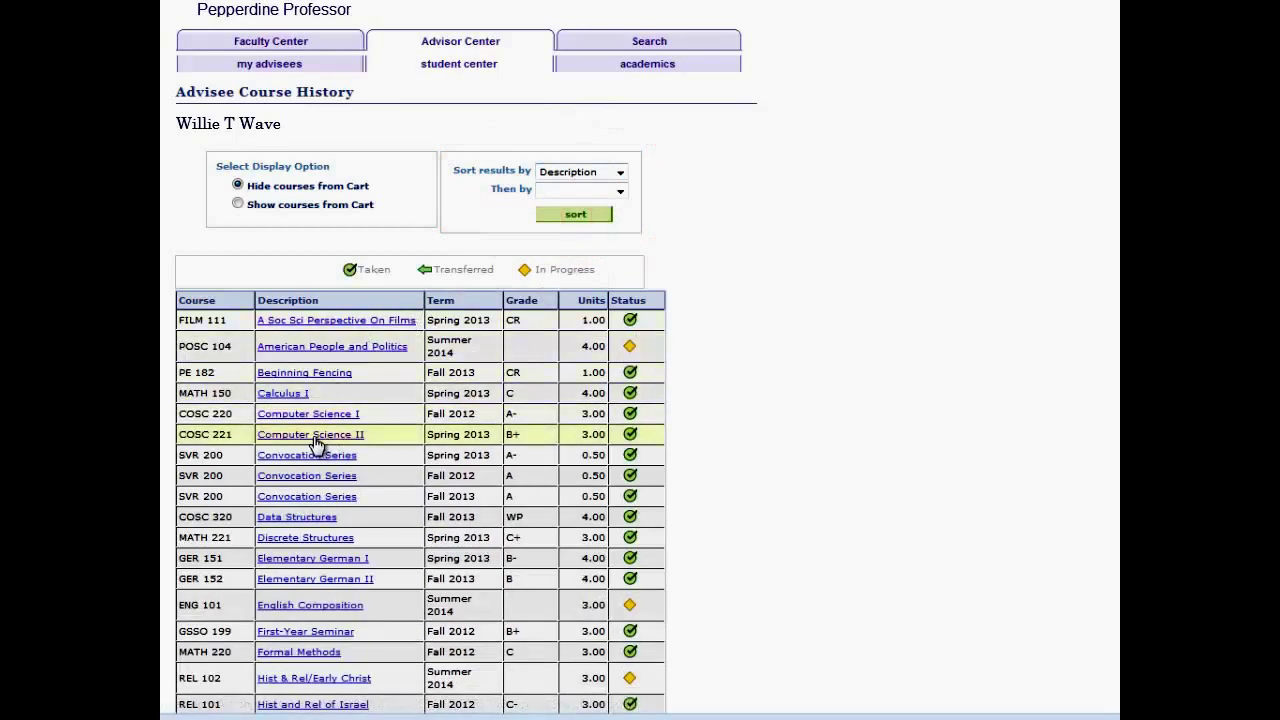
scroll(312, 437, "down", 5)
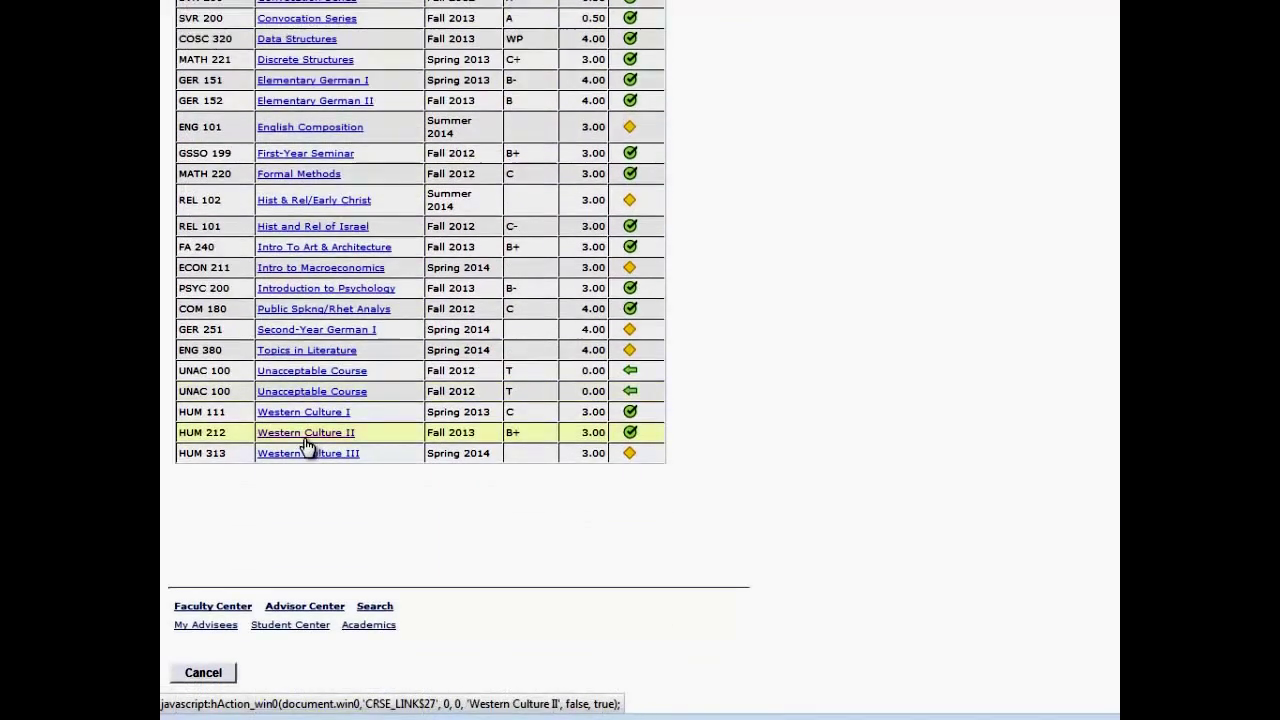
left_click(200, 672)
left_click(287, 398)
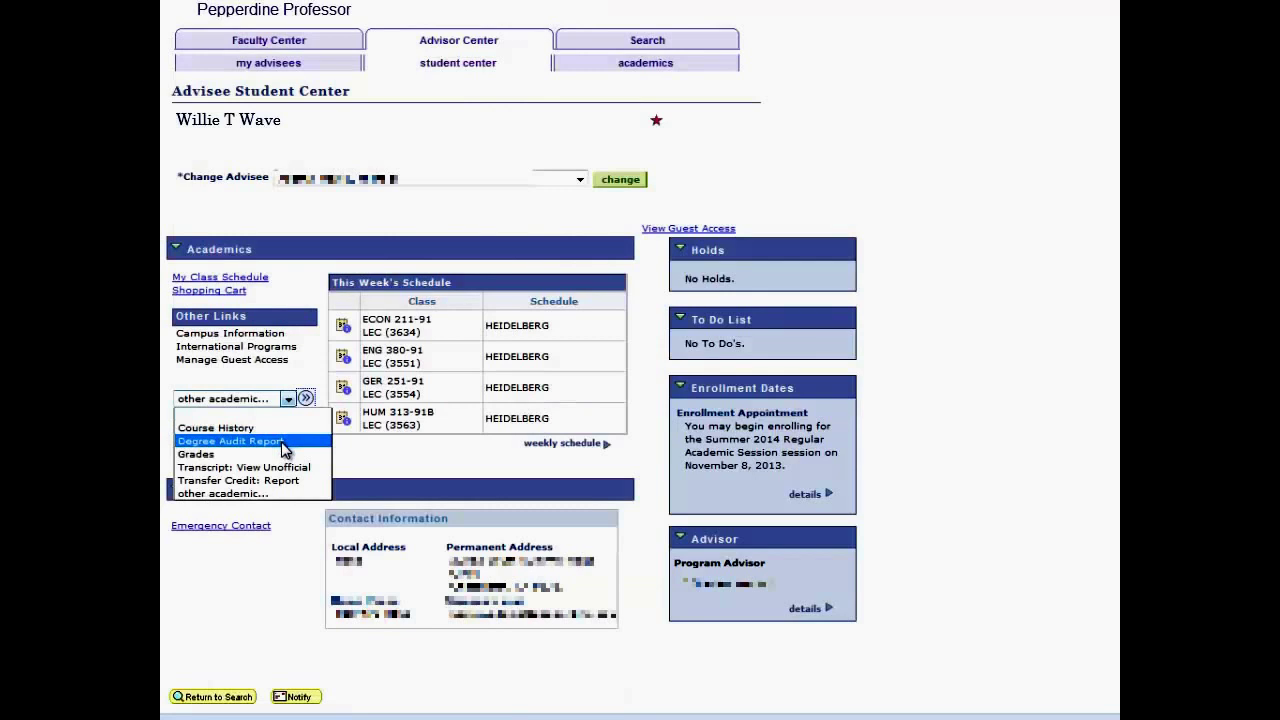
Show Fall 2013 grades (3.104 term GPA, 2.683 cumulative), then return to the Student Center
left_click(281, 441)
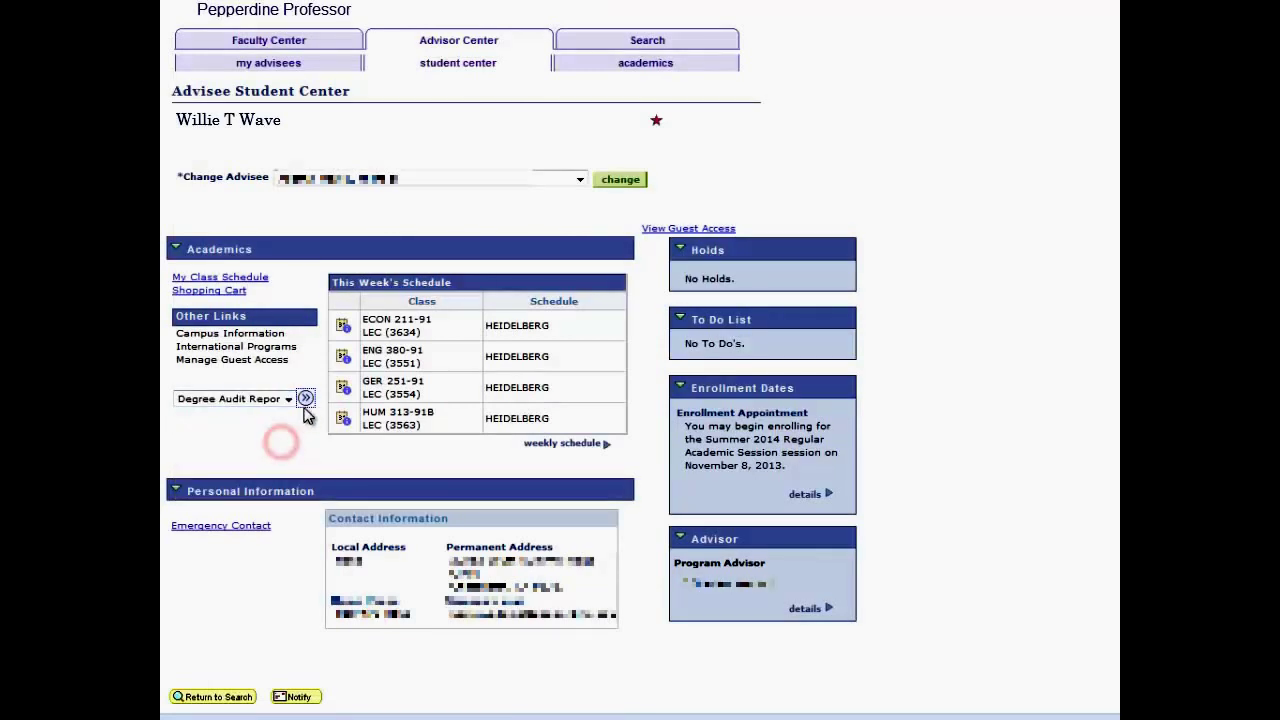
left_click(306, 399)
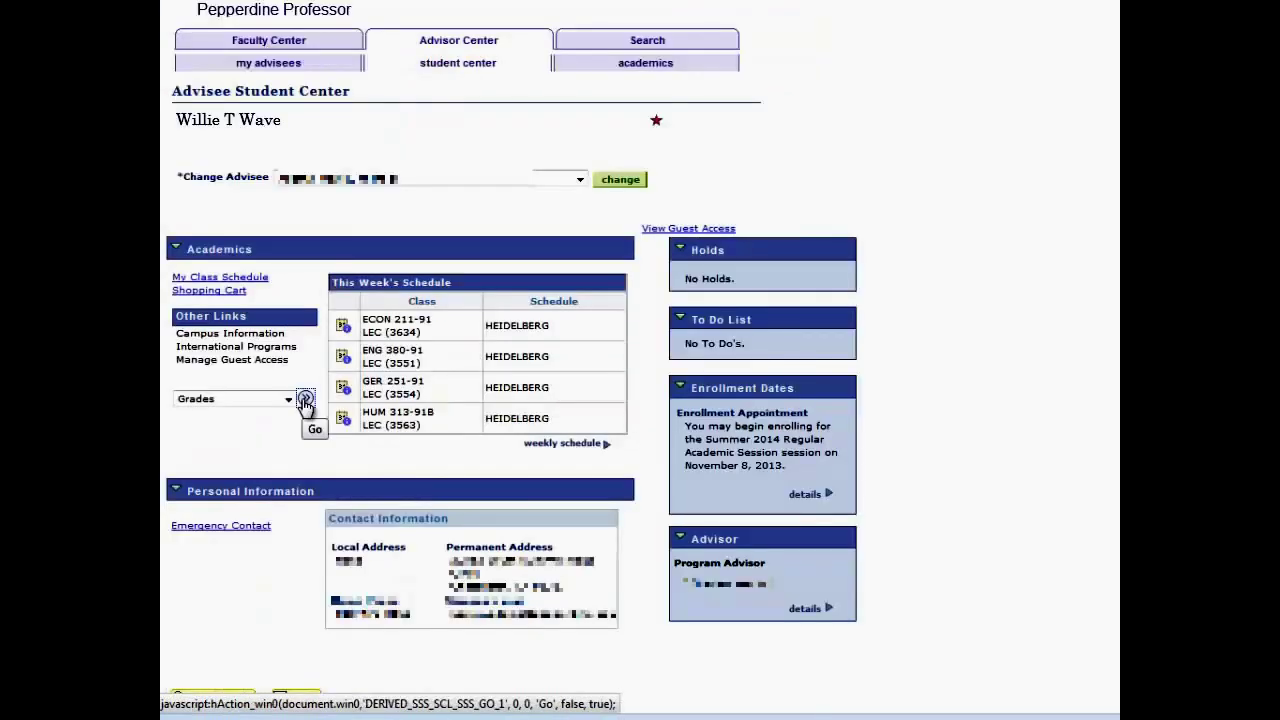
left_click(306, 399)
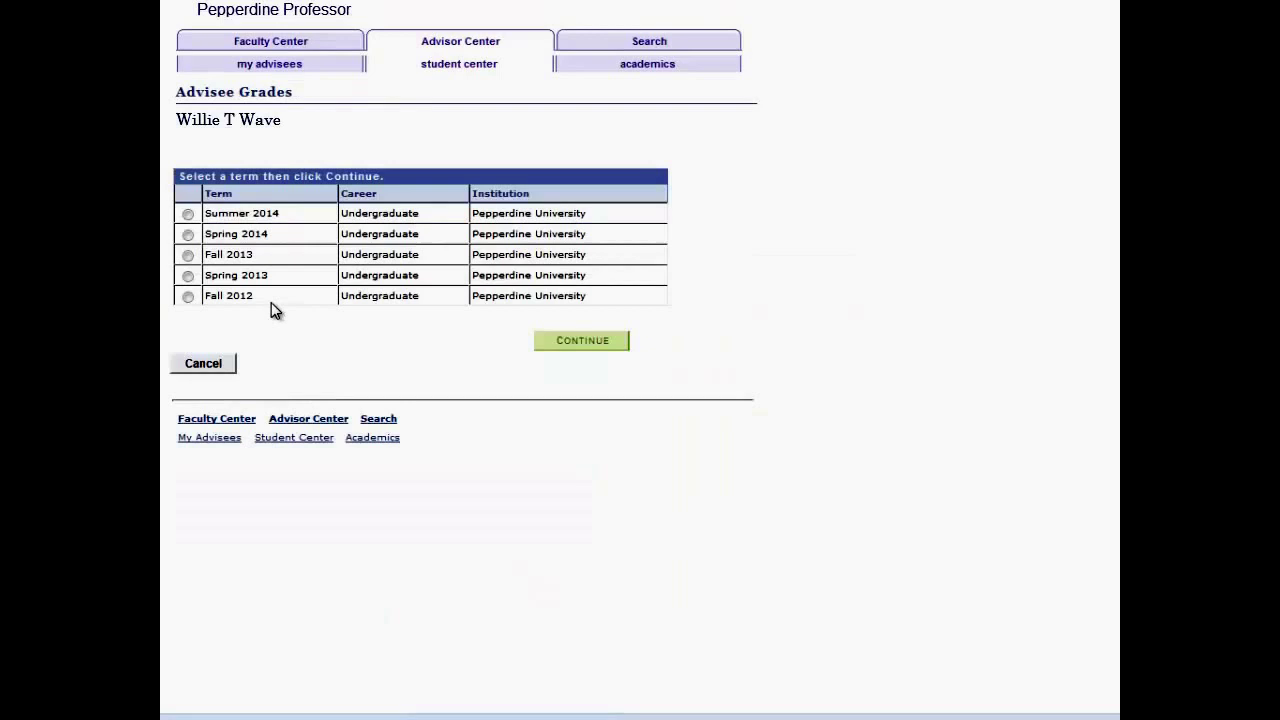
left_click(188, 256)
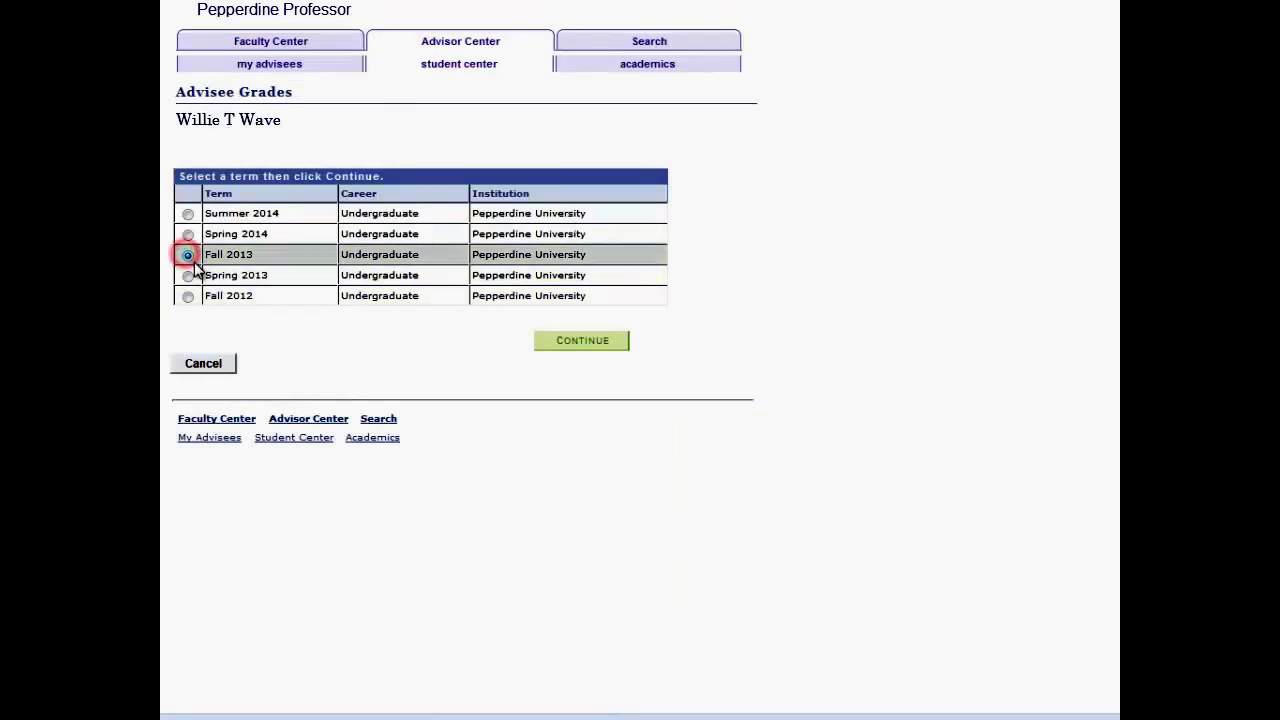
left_click(560, 343)
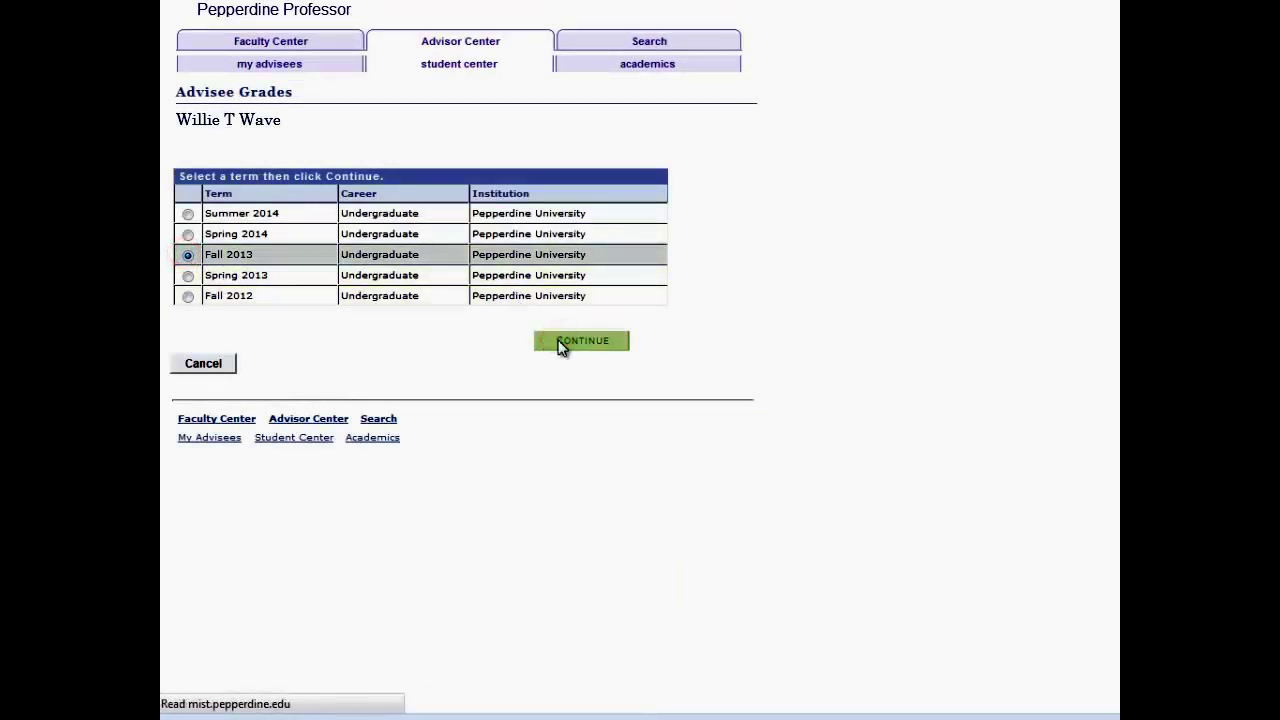
scroll(246, 620, "down", 4)
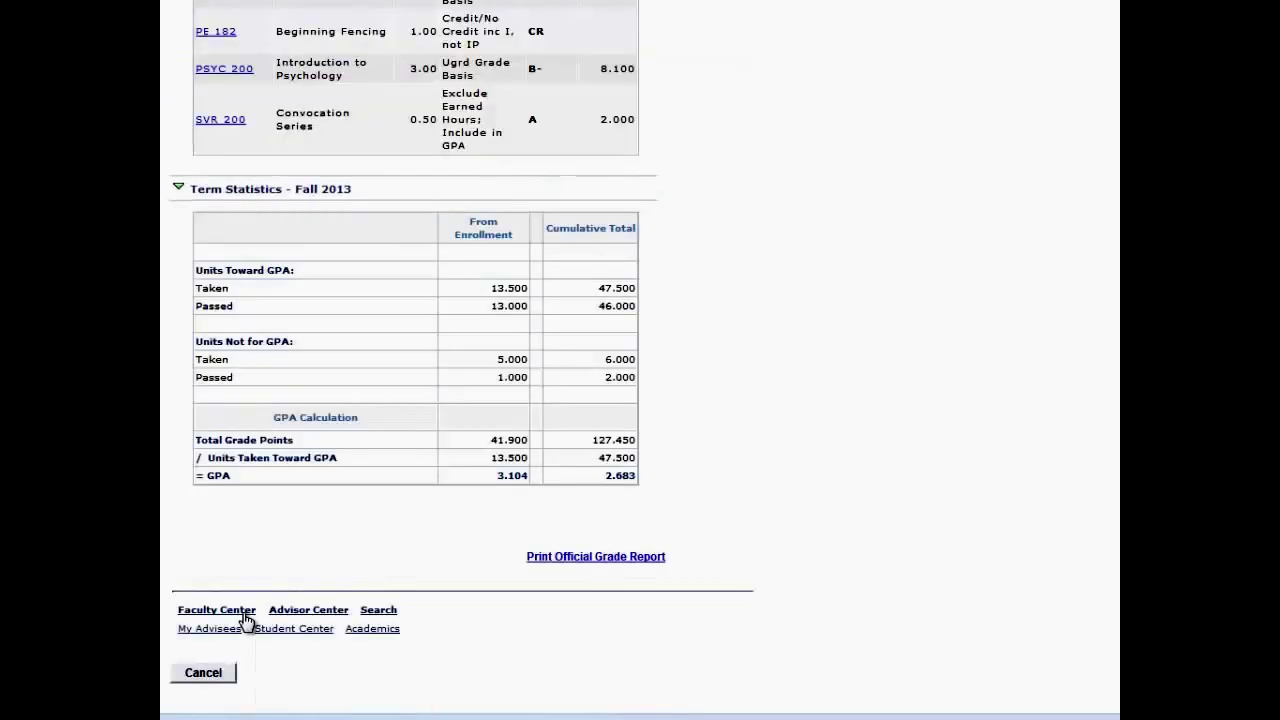
left_click(210, 675)
left_click(288, 398)
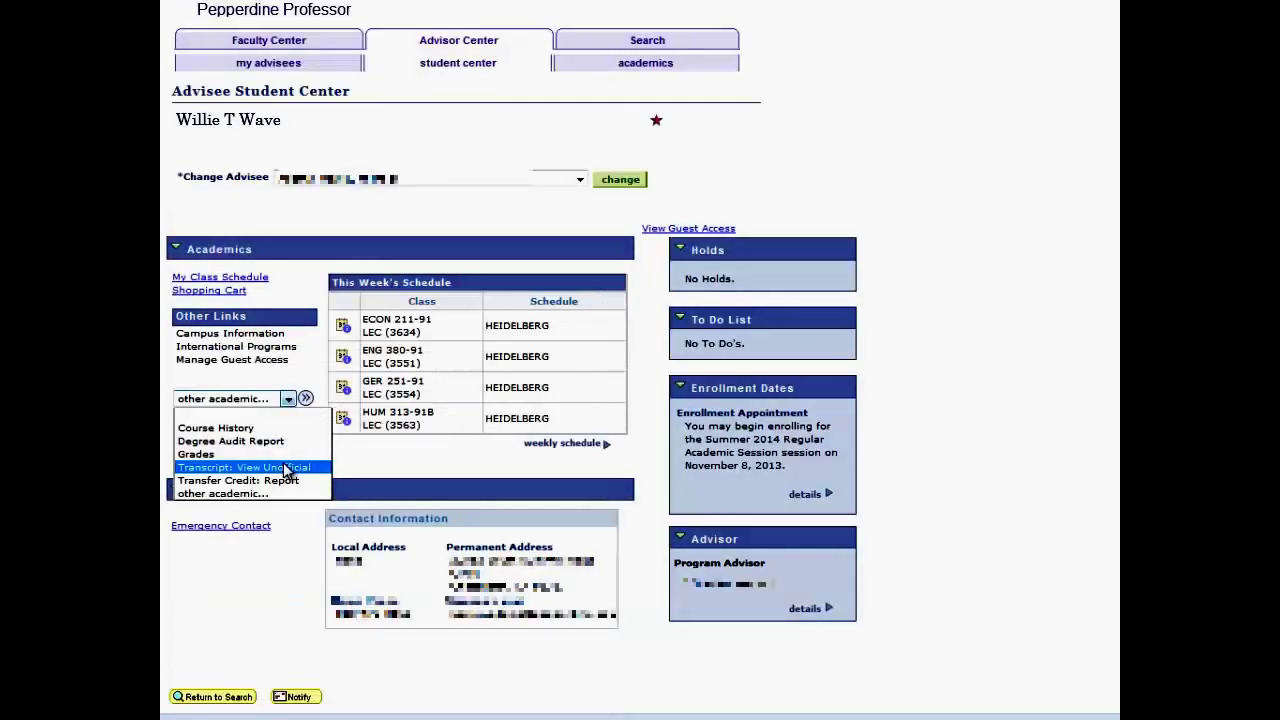
Request the advisee's unofficial transcript, then open the other academic options list
left_click(286, 467)
left_click(306, 400)
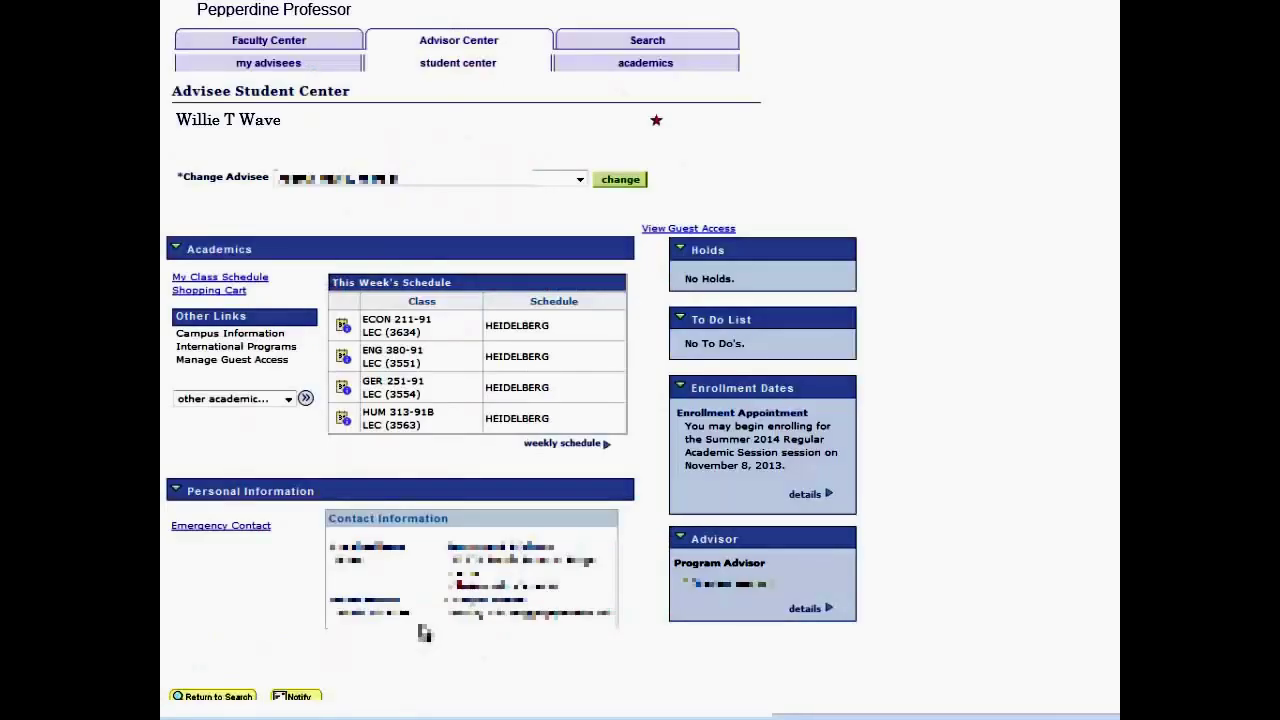
left_click(288, 399)
Open the advisee's Transfer Credit Report and review the course, test and other credits
left_click(288, 400)
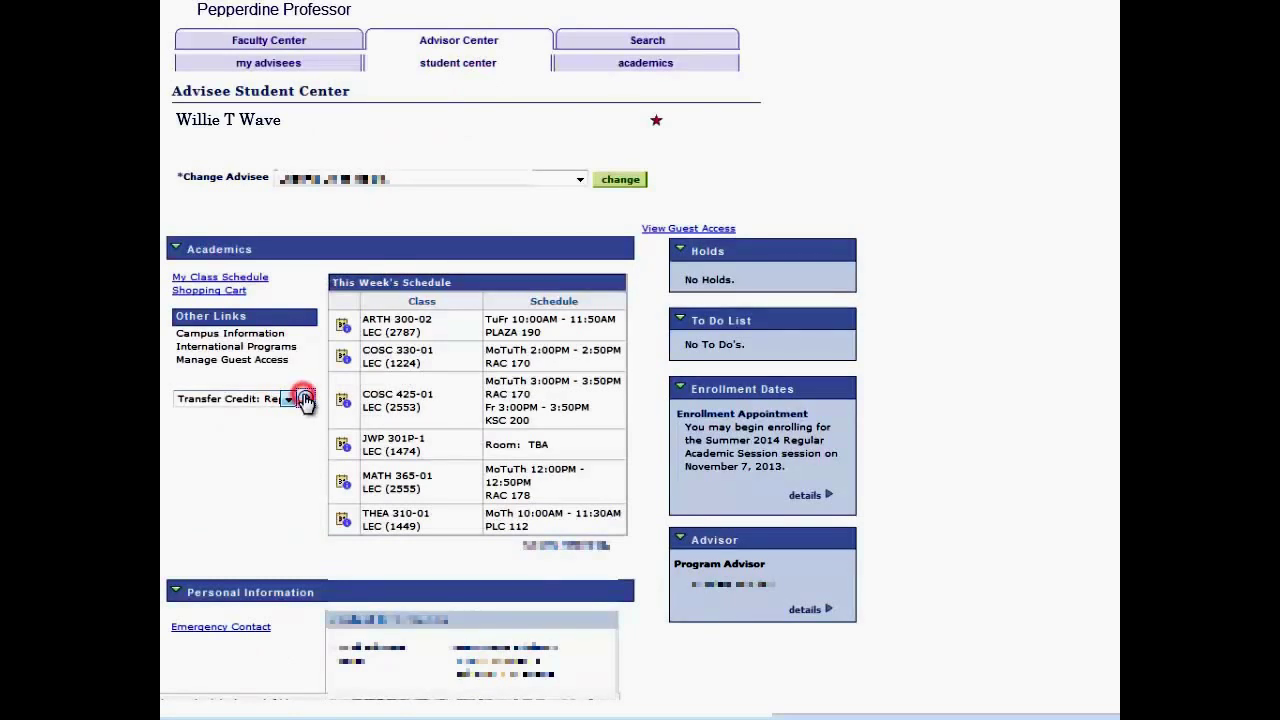
left_click(305, 400)
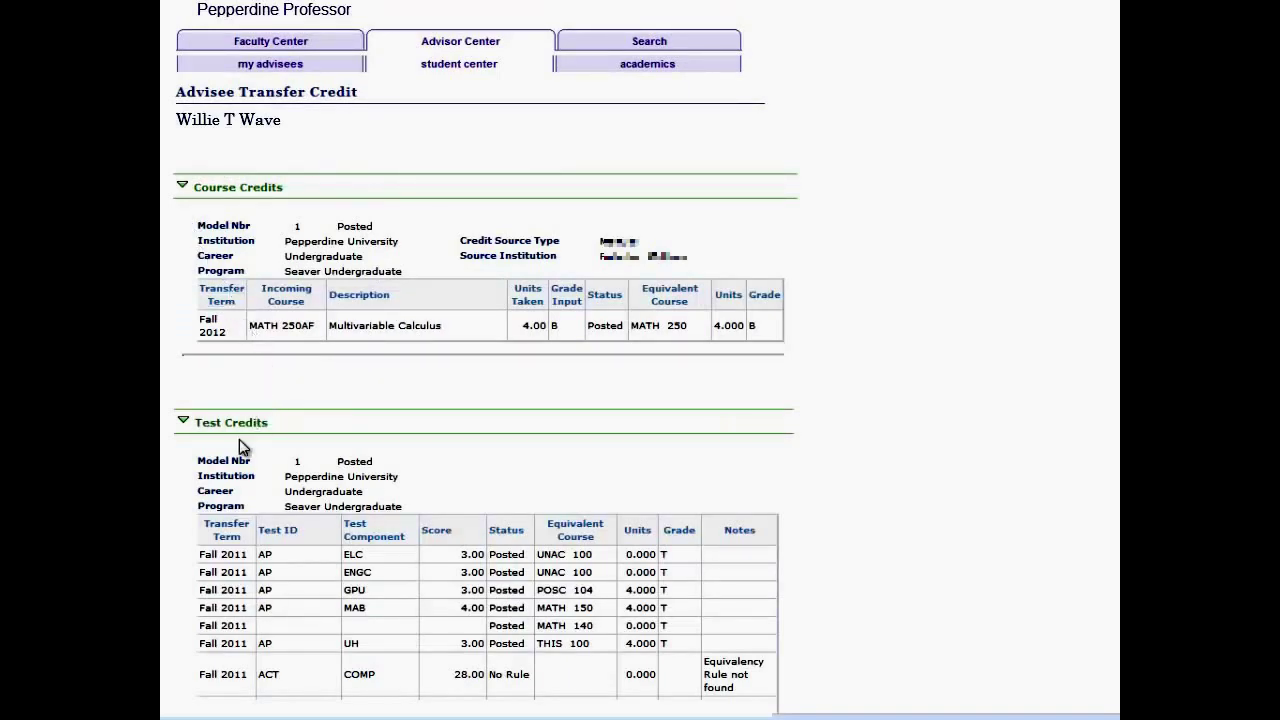
scroll(238, 483, "down", 10)
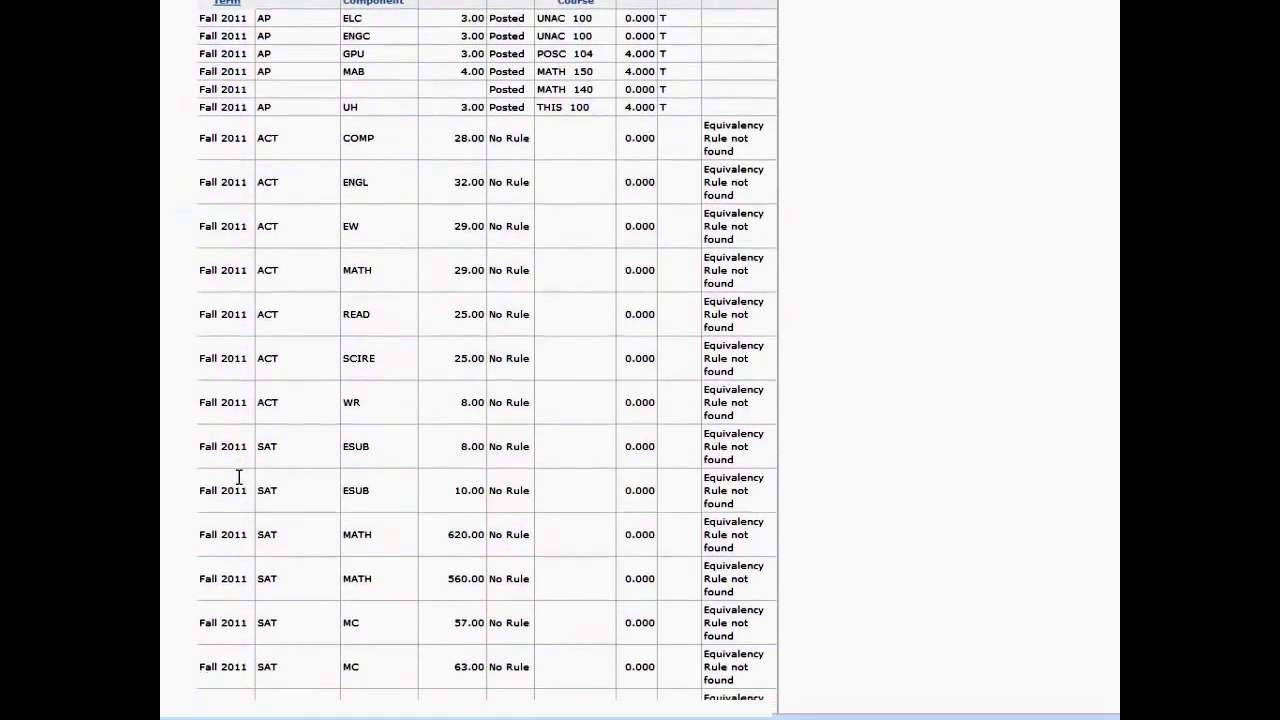
scroll(238, 478, "down", 3)
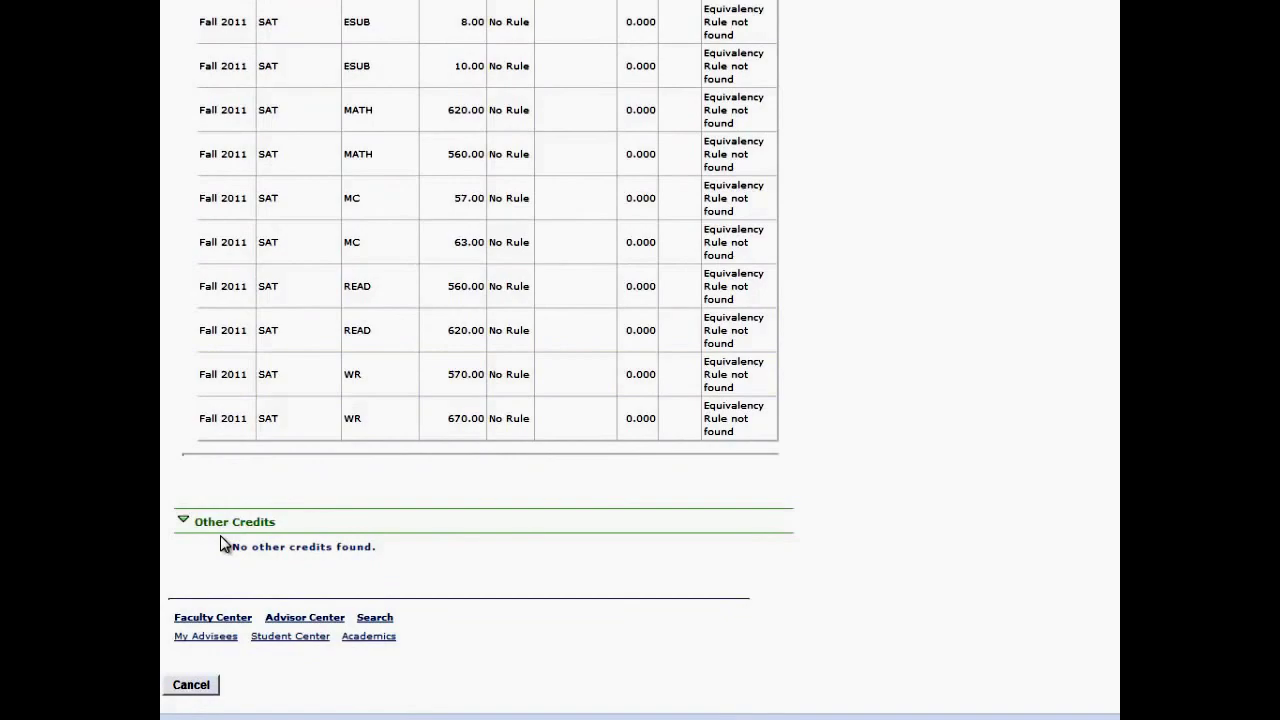
View the advisee's emergency contacts and the first contact's details, then return to the student center
left_click(195, 685)
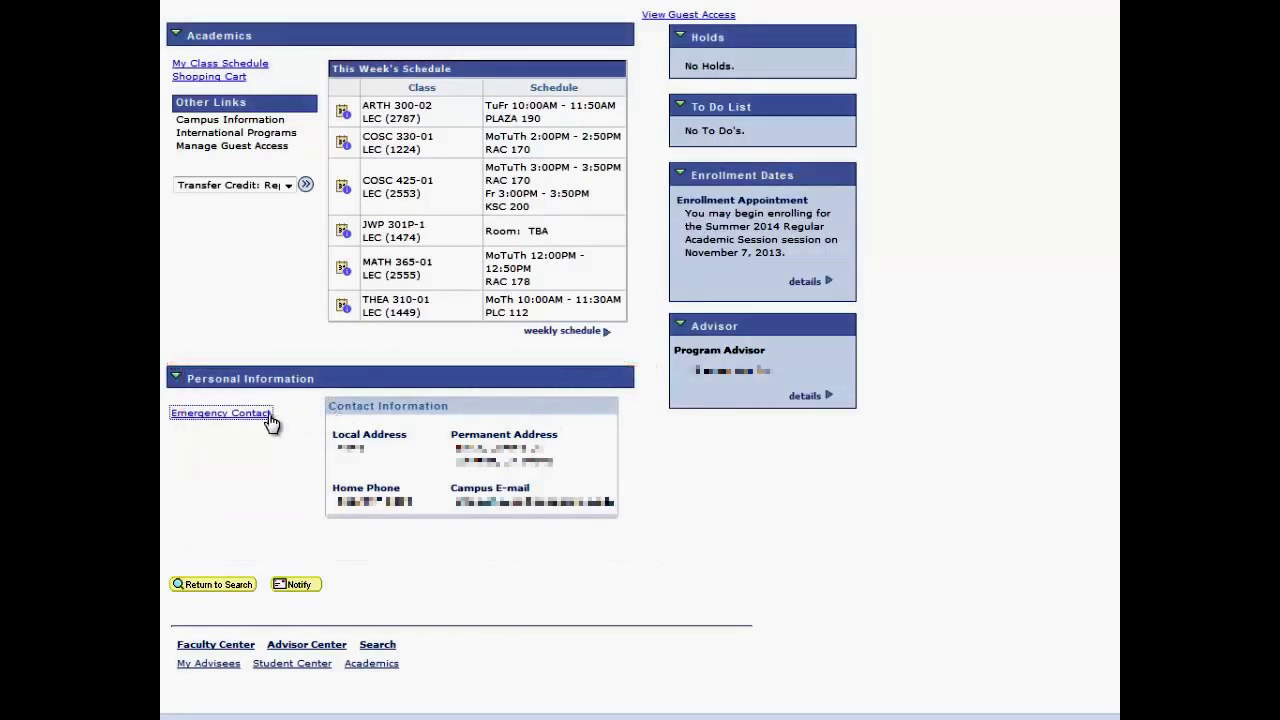
left_click(228, 416)
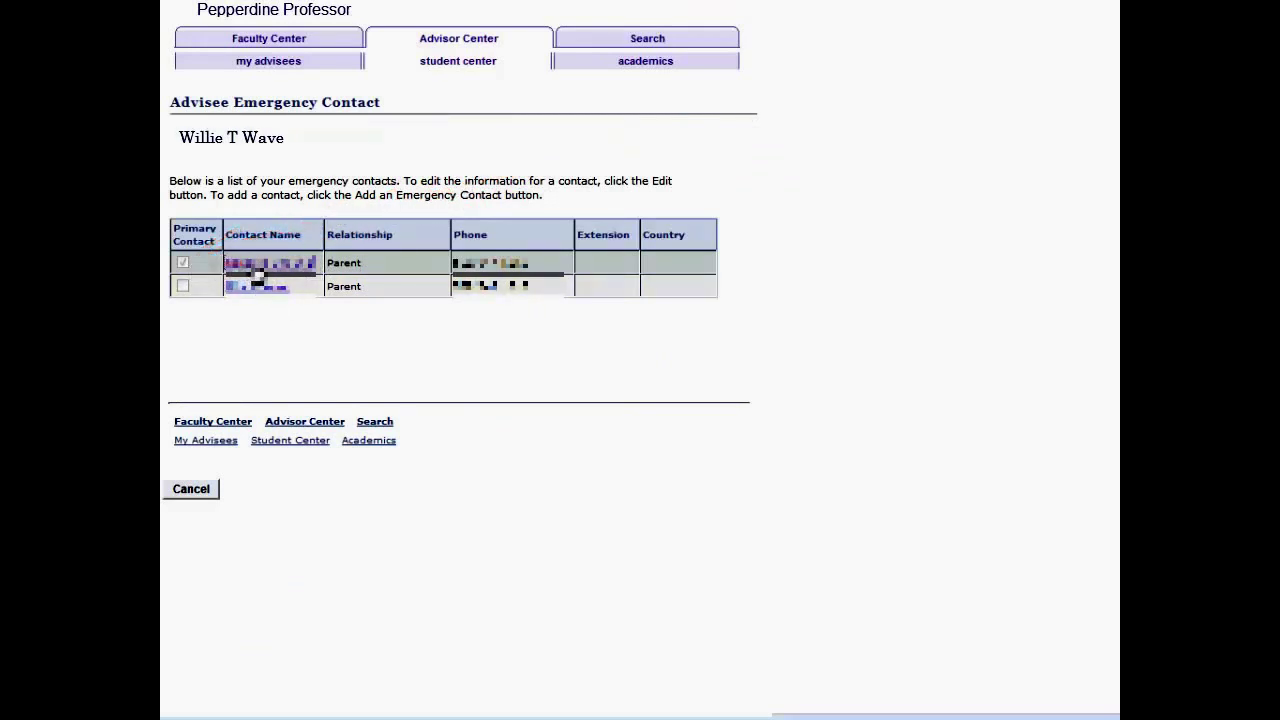
left_click(256, 265)
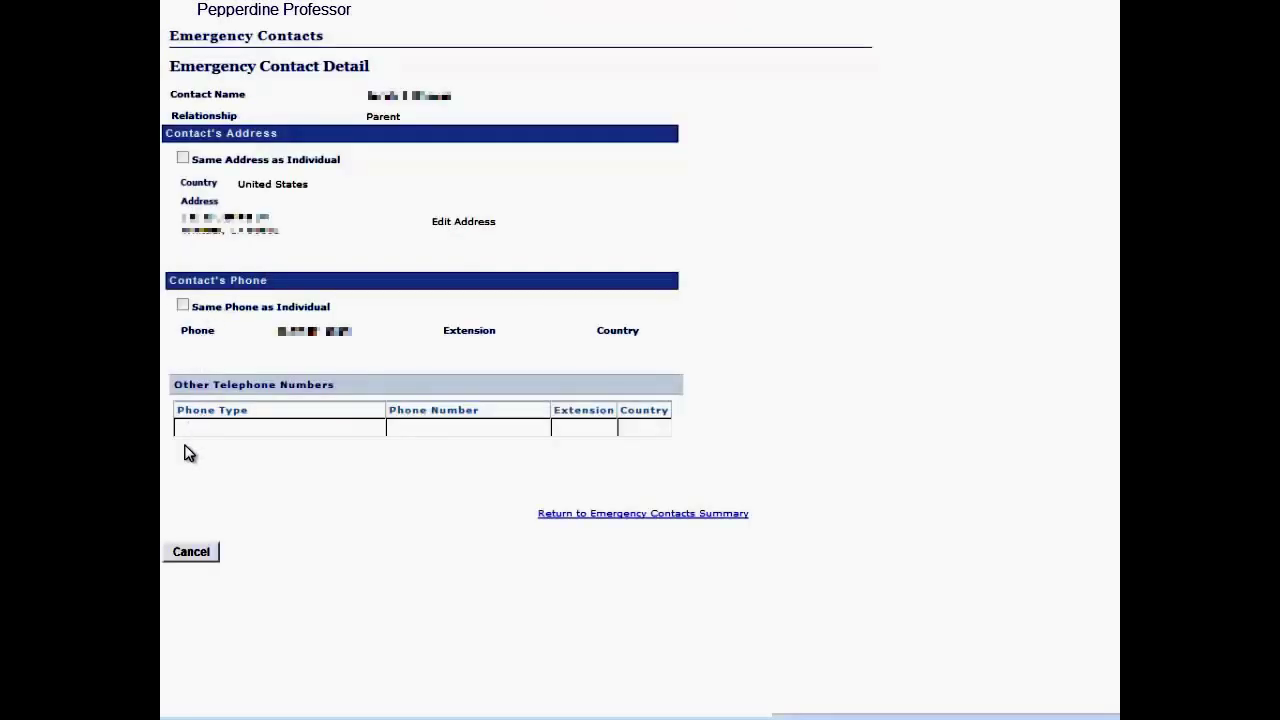
left_click(191, 553)
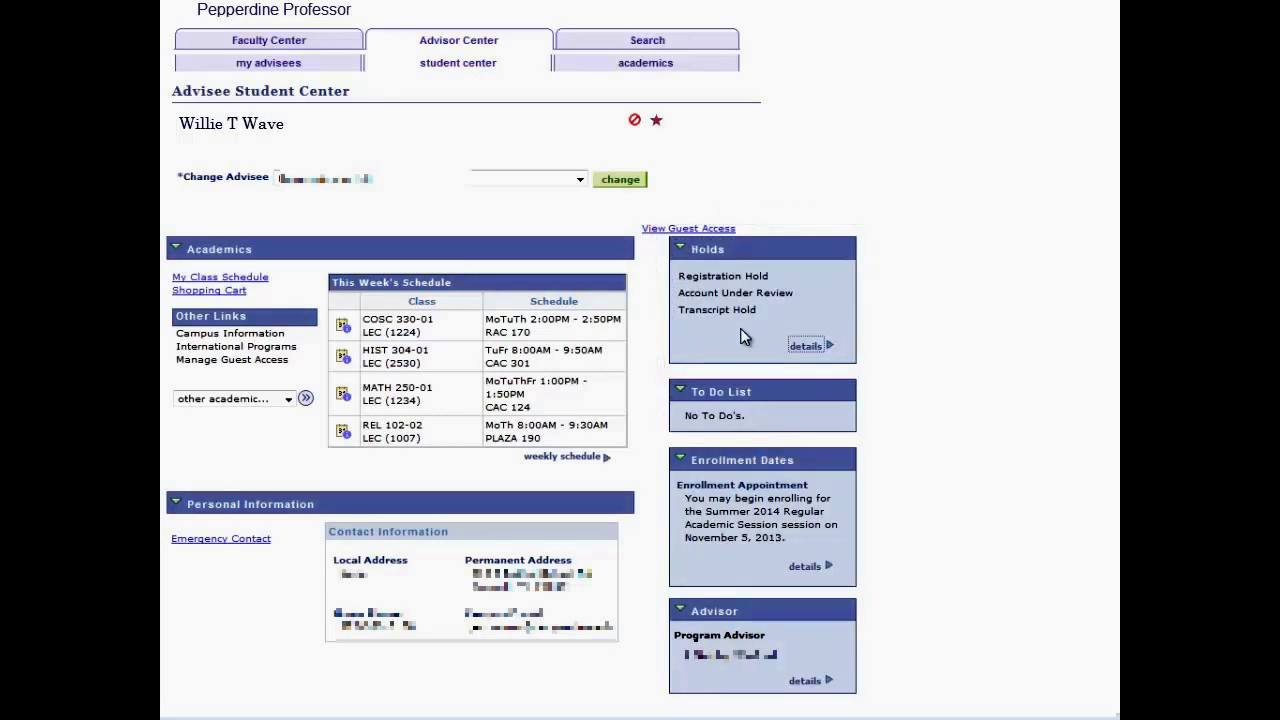
Review the advisee's full holds list and to-do list, returning to the student center after each
left_click(805, 350)
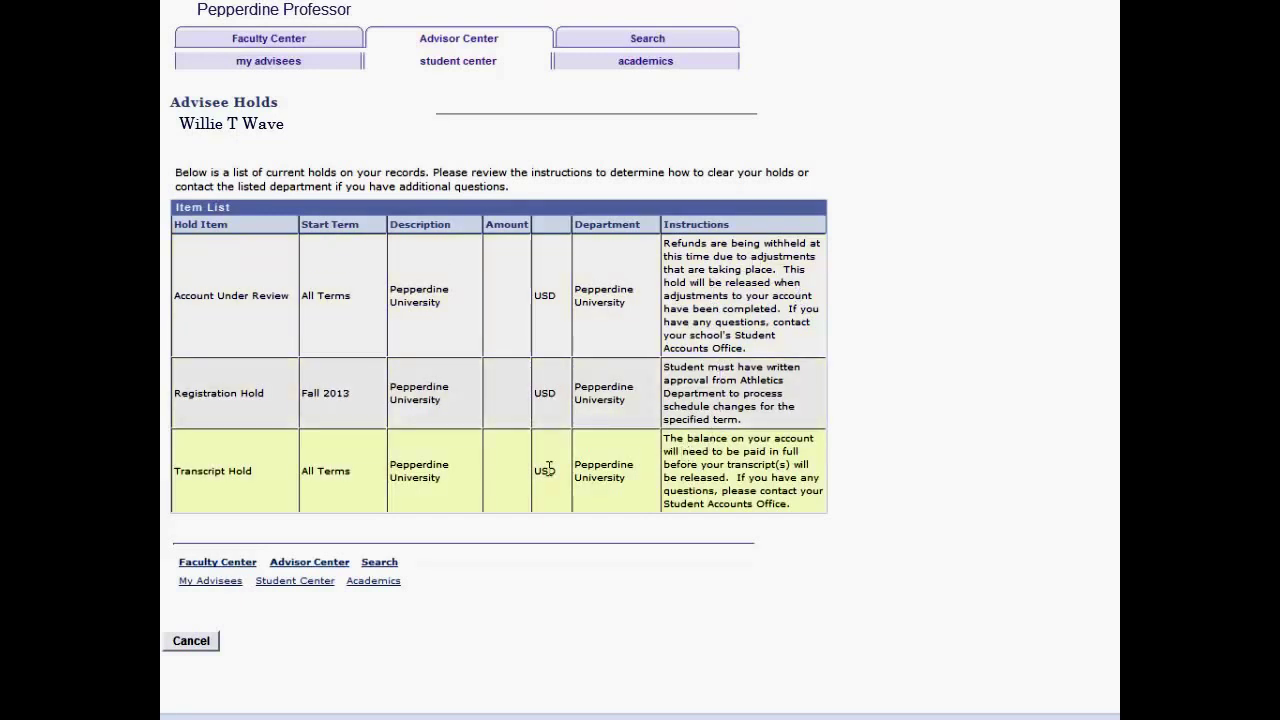
left_click(211, 638)
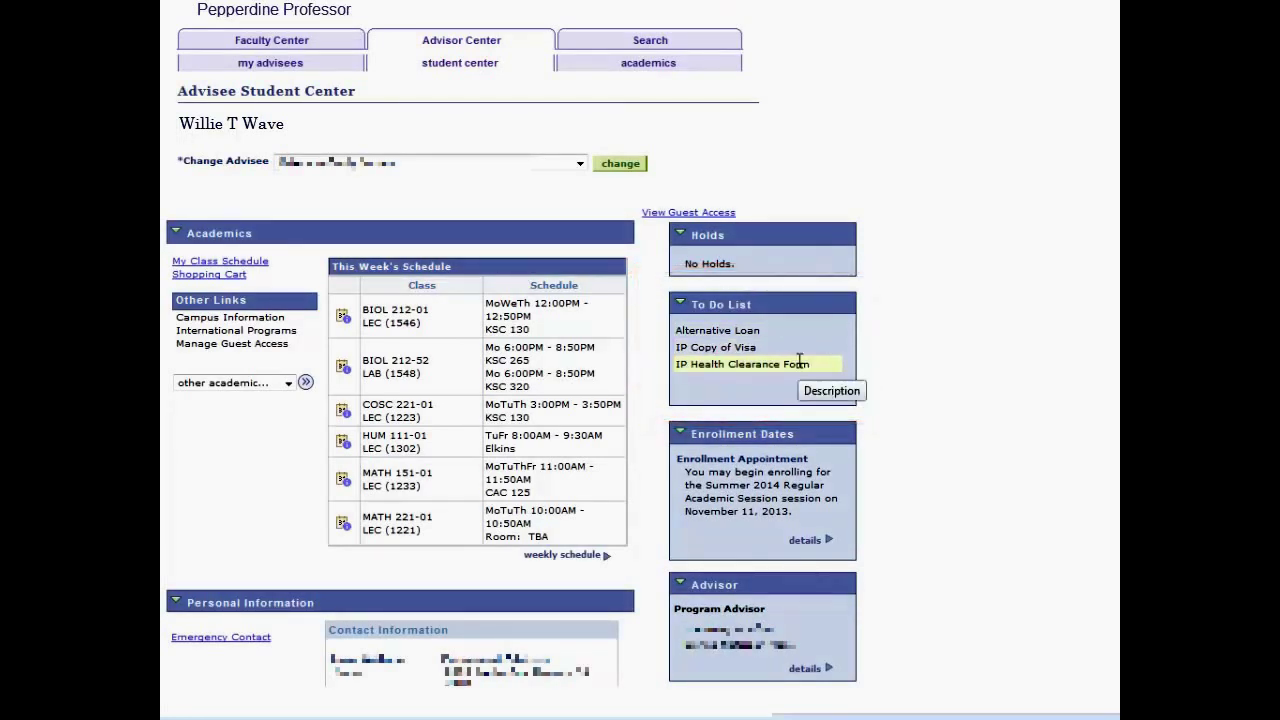
left_click(816, 396)
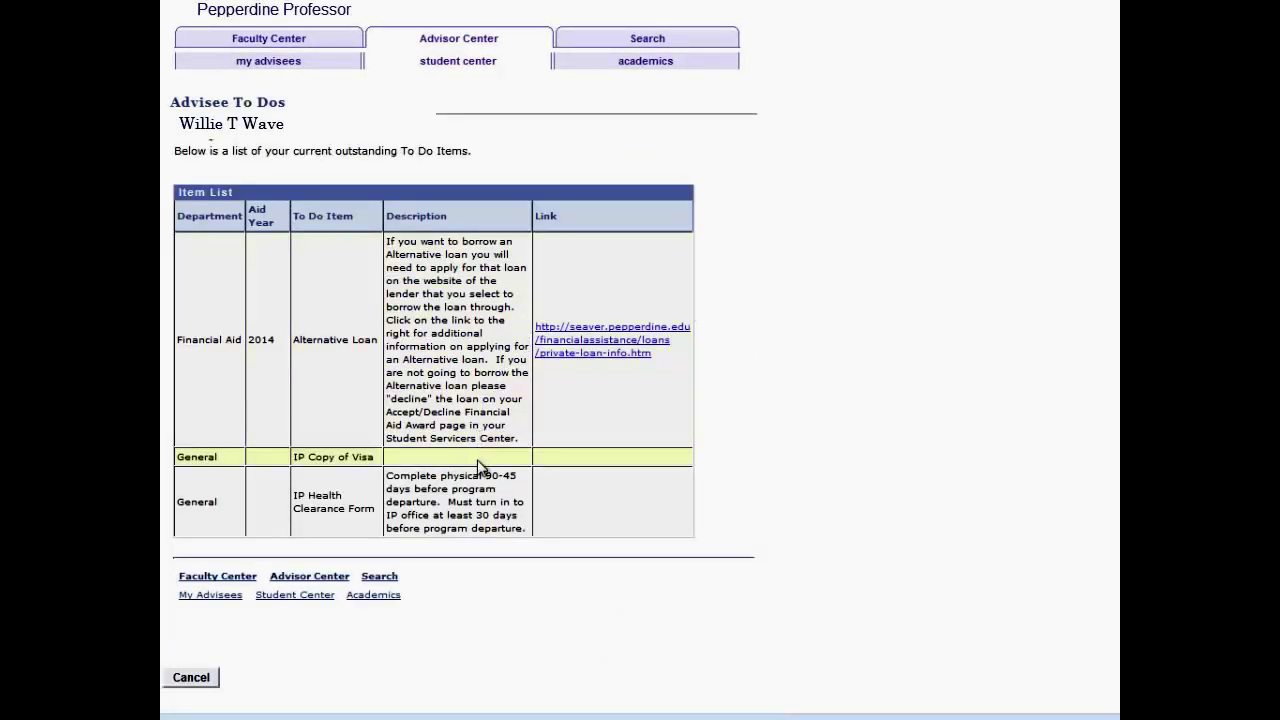
left_click(186, 677)
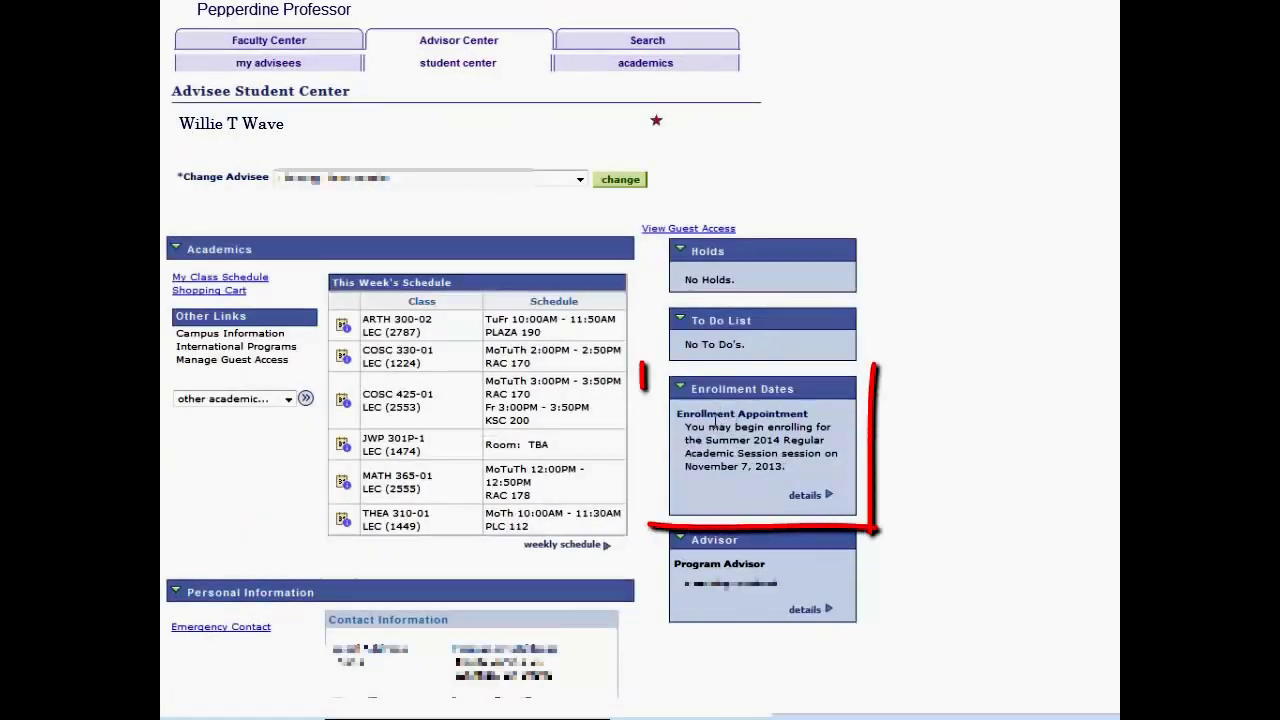
Show the advisee's Summer 2014 enrollment appointments and limits
left_click(805, 495)
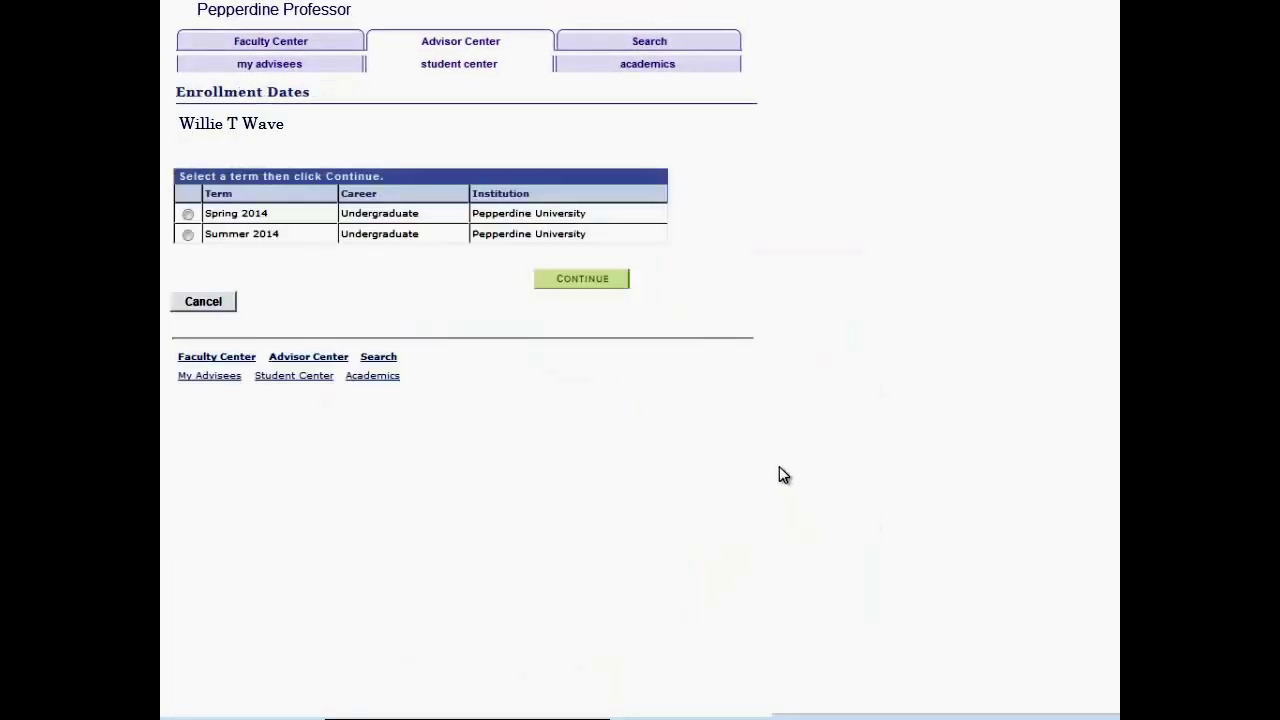
left_click(188, 234)
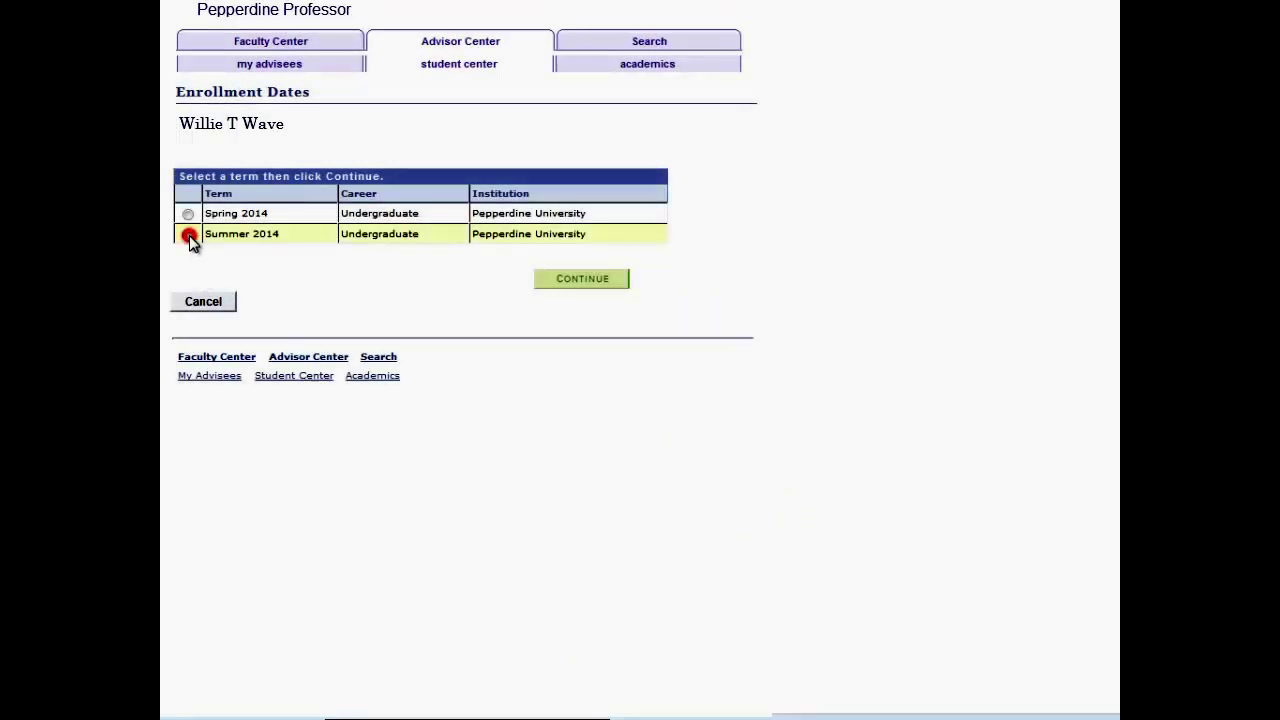
left_click(563, 283)
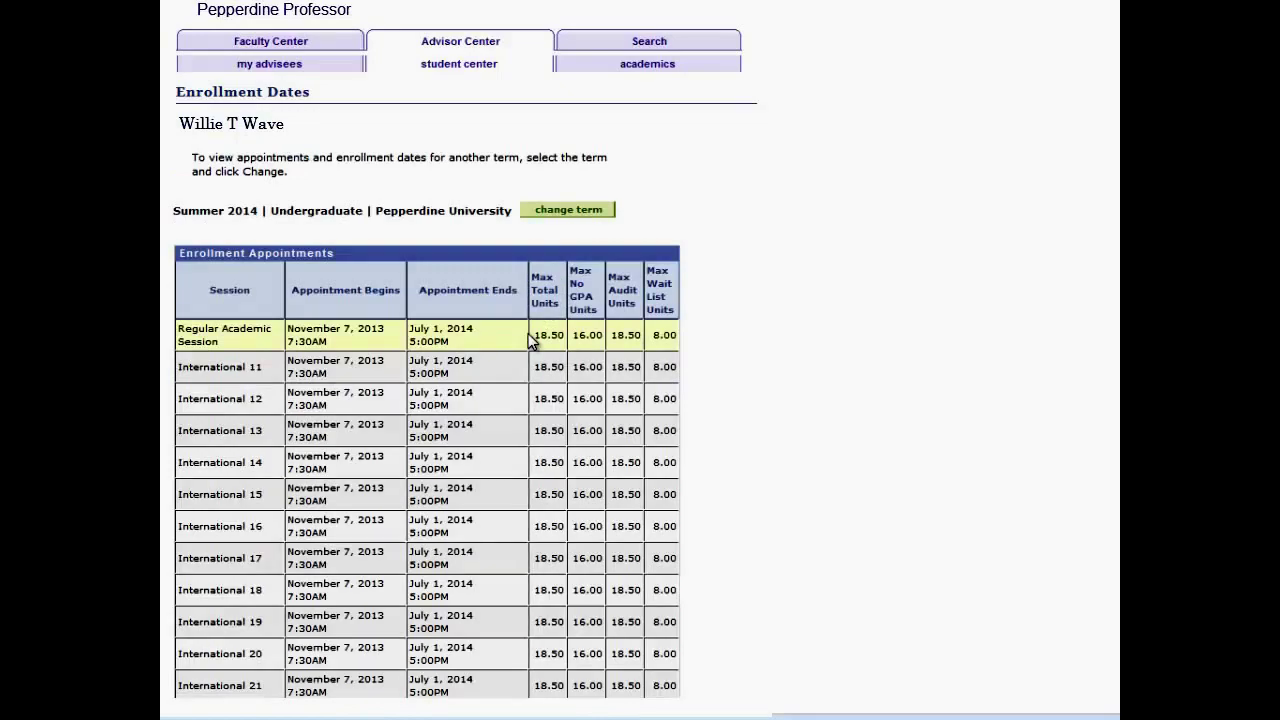
scroll(528, 340, "down", 3)
scroll(523, 338, "down", 10)
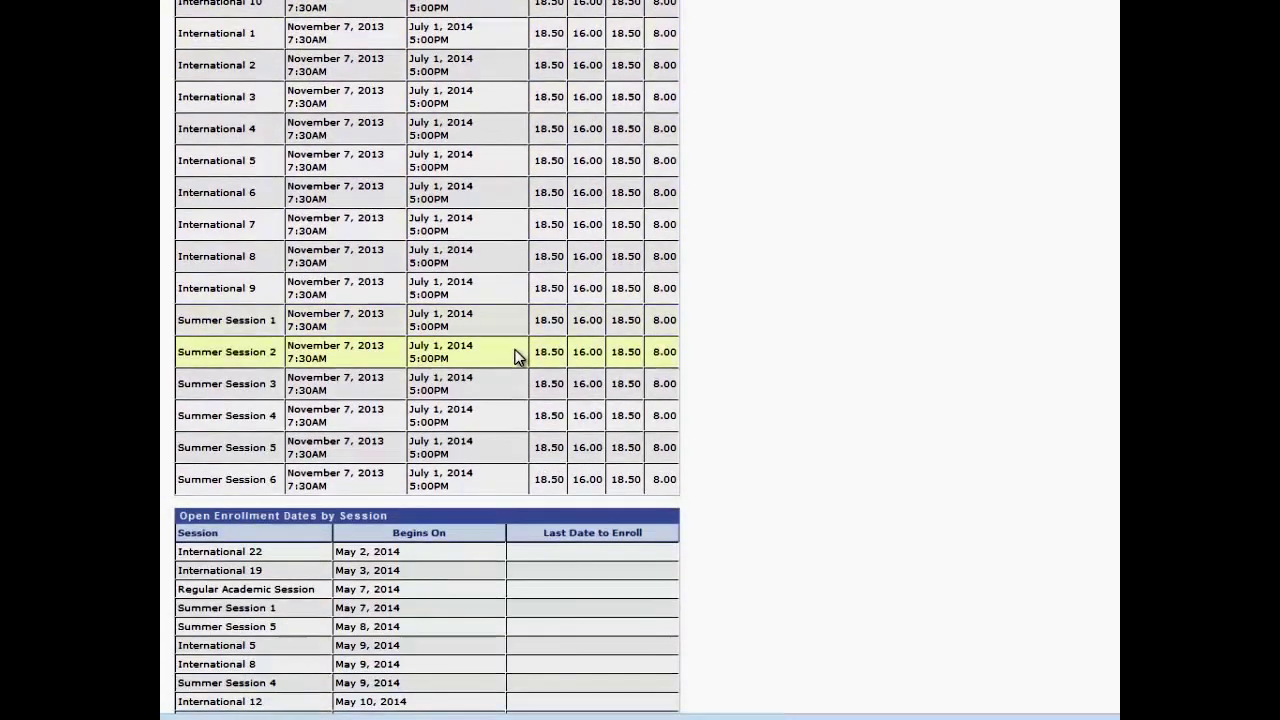
scroll(518, 358, "down", 5)
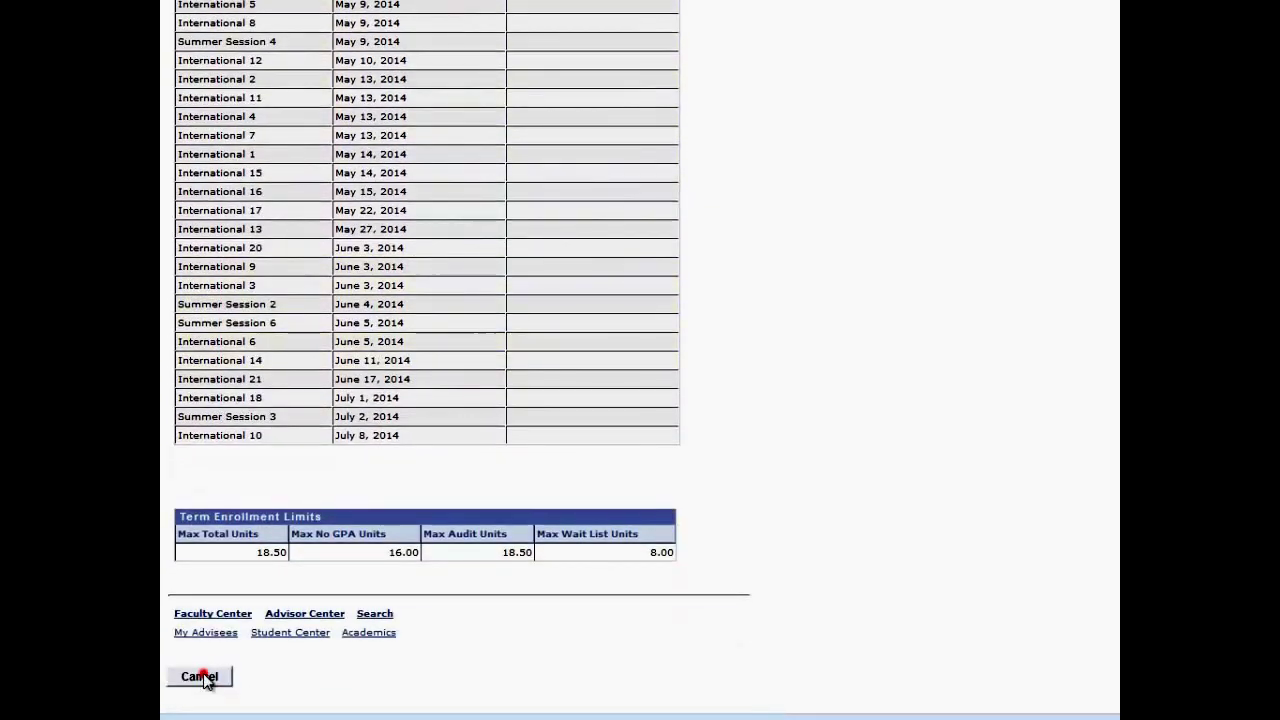
Back on the student center, view the advisee's program advisors, then return
left_click(200, 677)
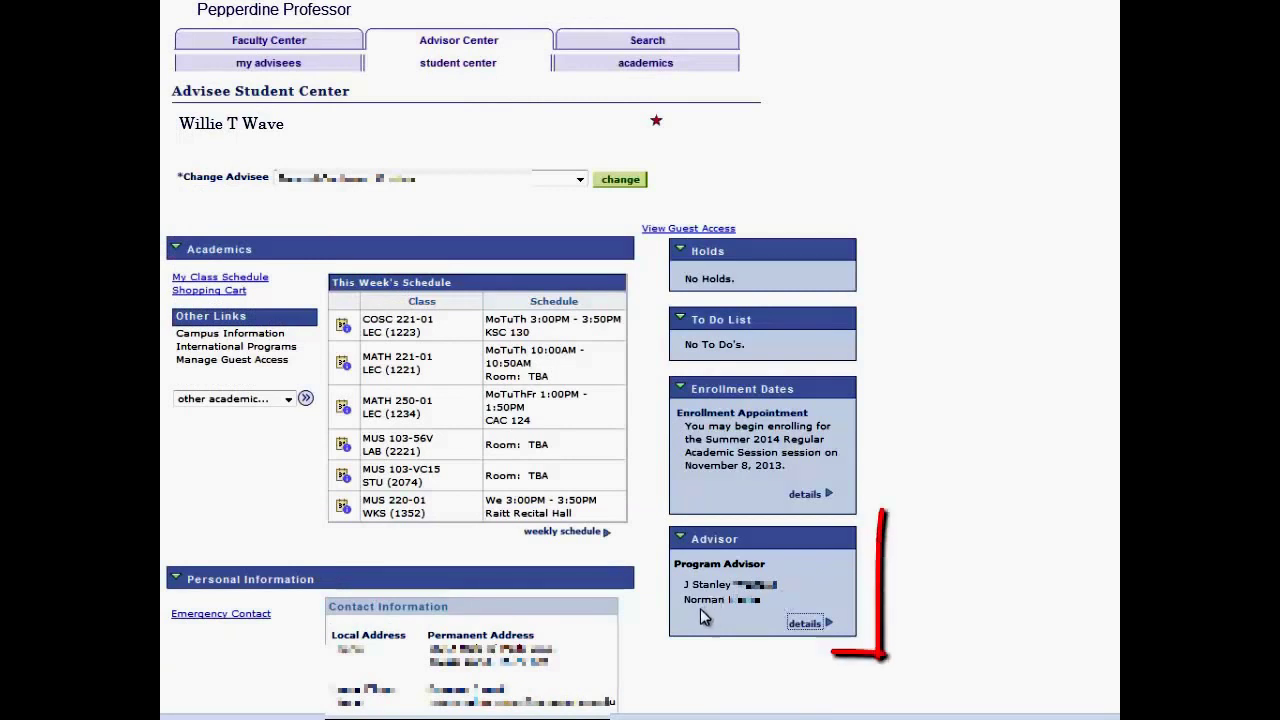
left_click(804, 624)
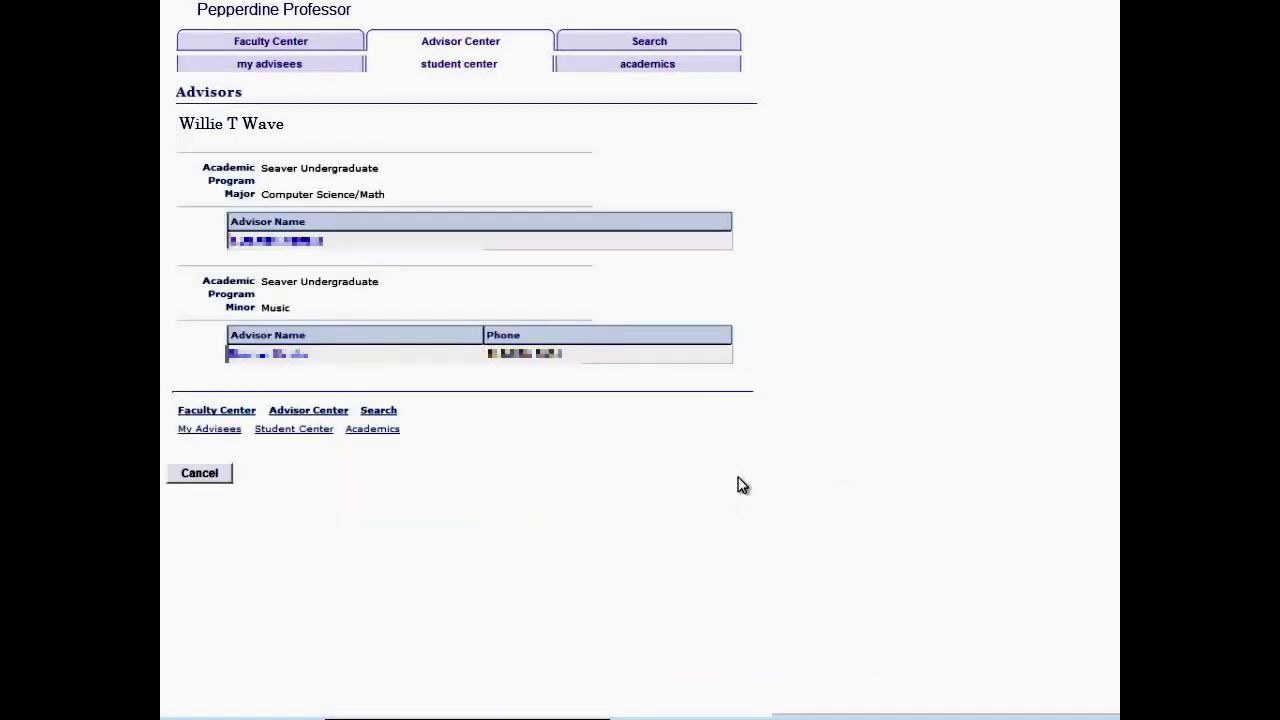
left_click(224, 475)
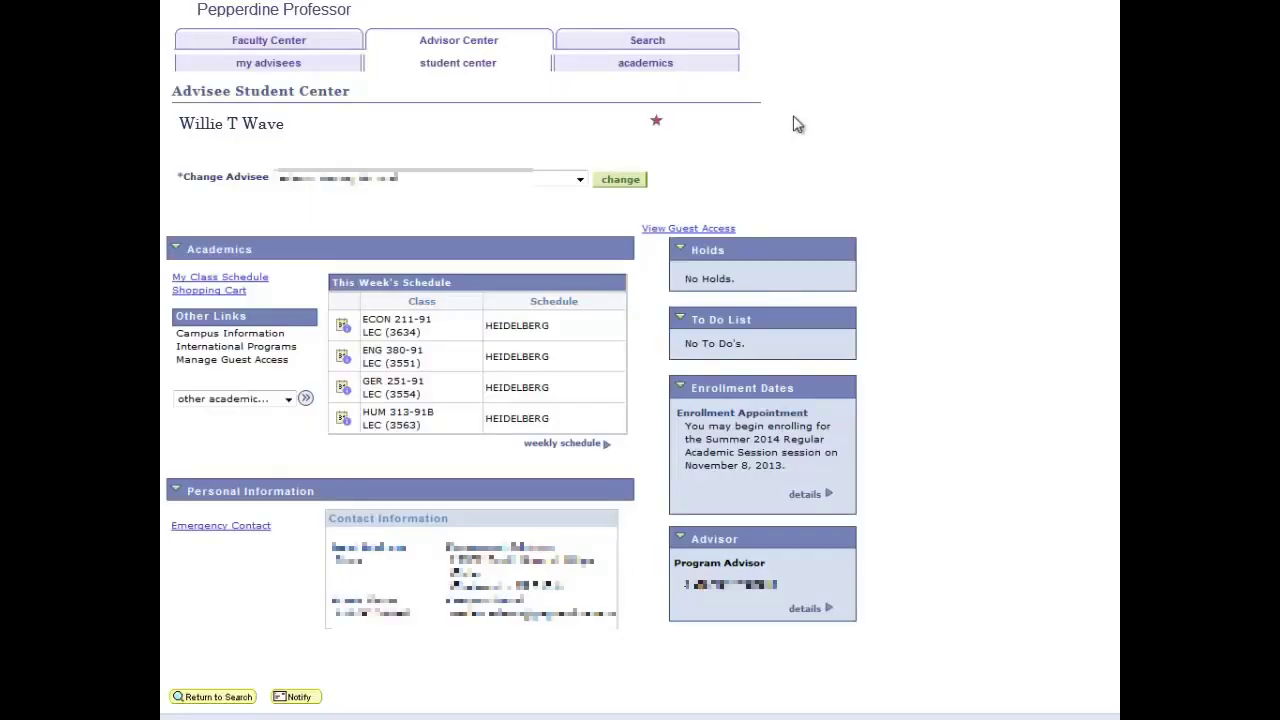
Review the advisee's 2136 - Fall 2013 term summary and GPA statistics, then return to the advisee list
left_click(684, 66)
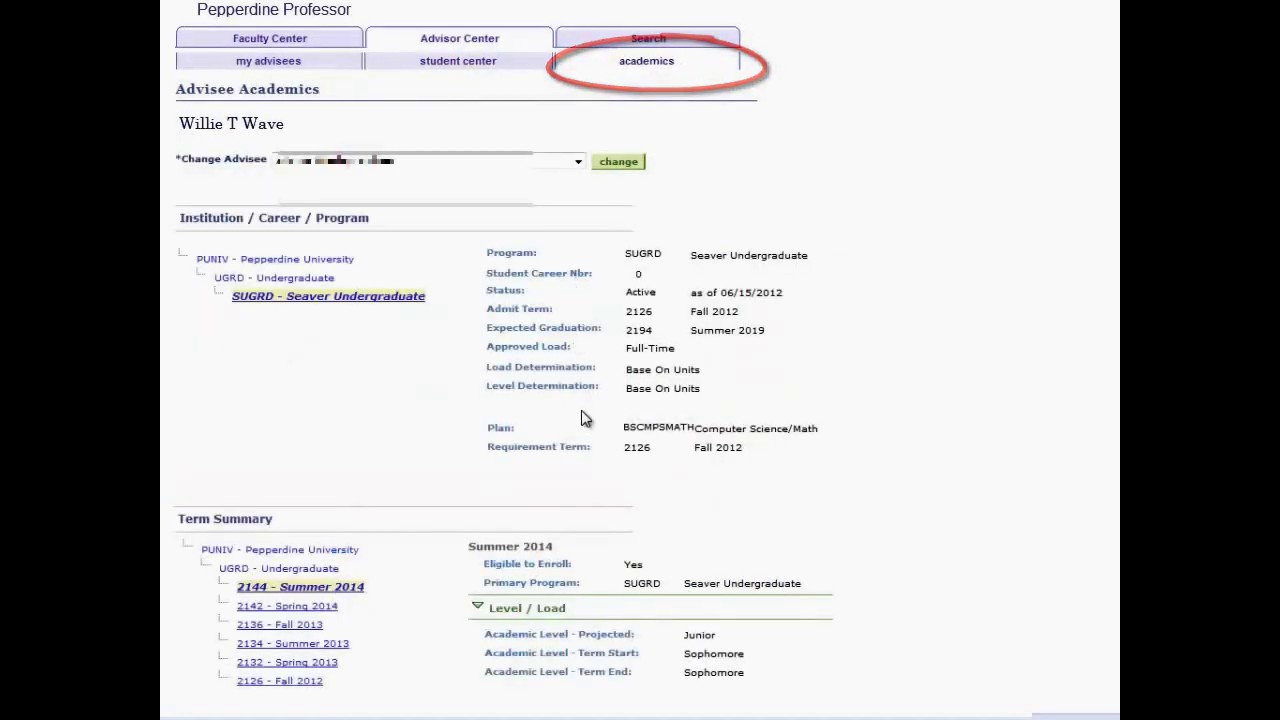
scroll(585, 430, "down", 1)
scroll(585, 430, "down", 2)
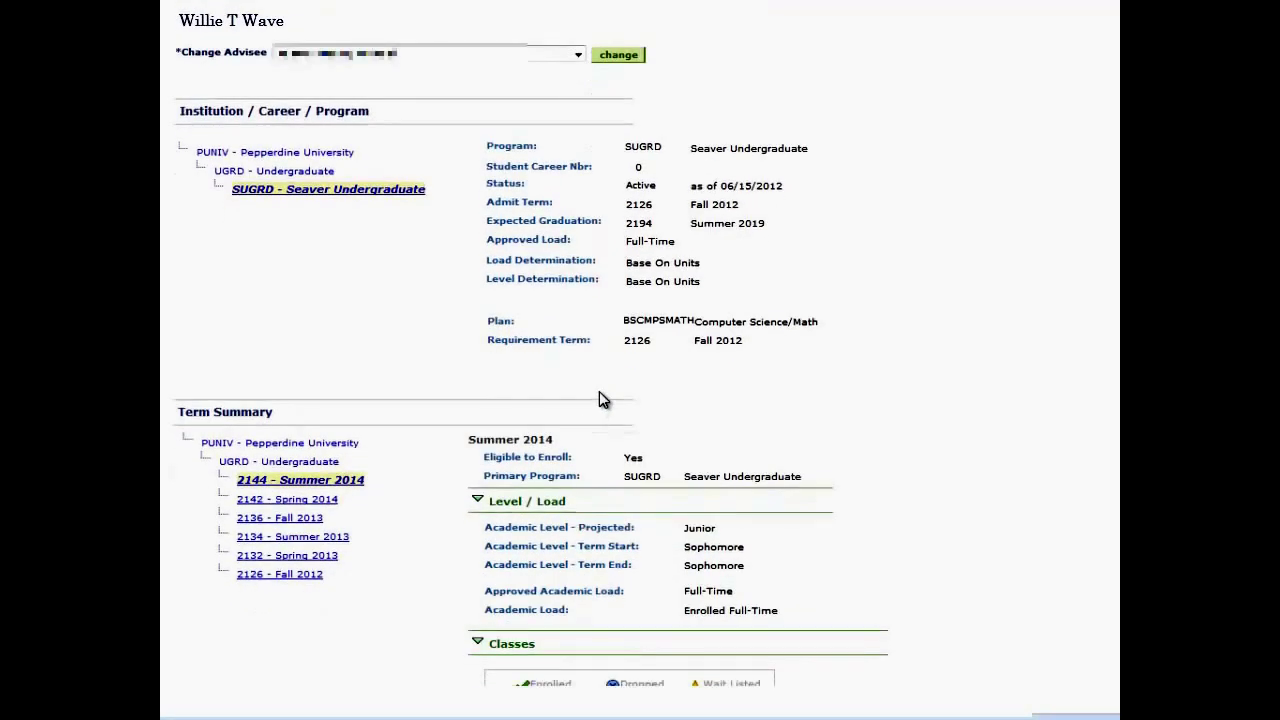
scroll(595, 378, "down", 3)
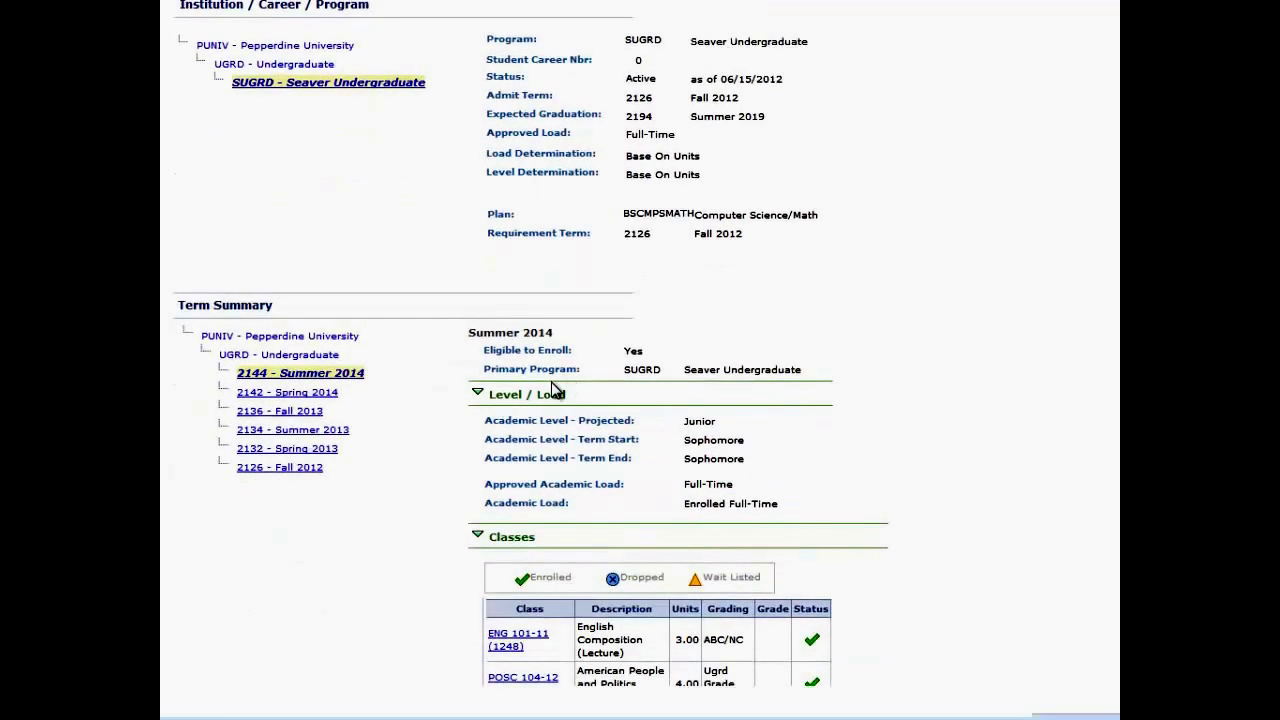
left_click(277, 415)
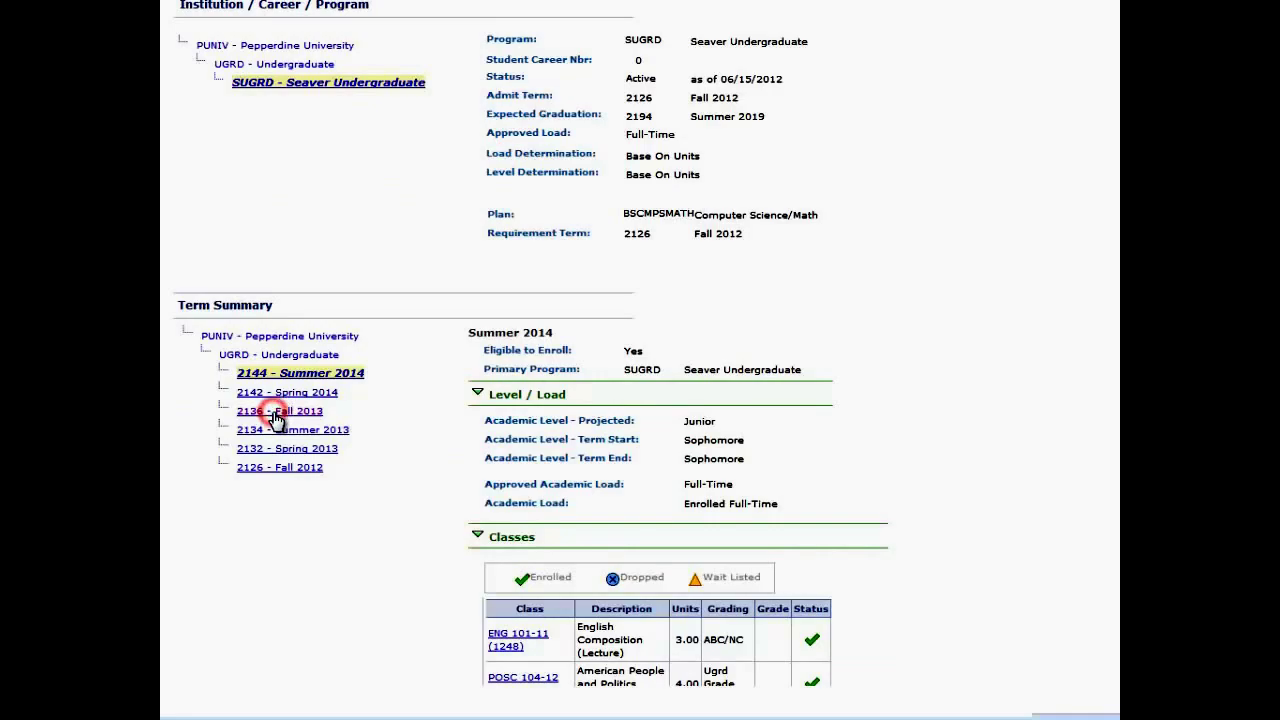
scroll(605, 468, "down", 3)
scroll(605, 468, "down", 10)
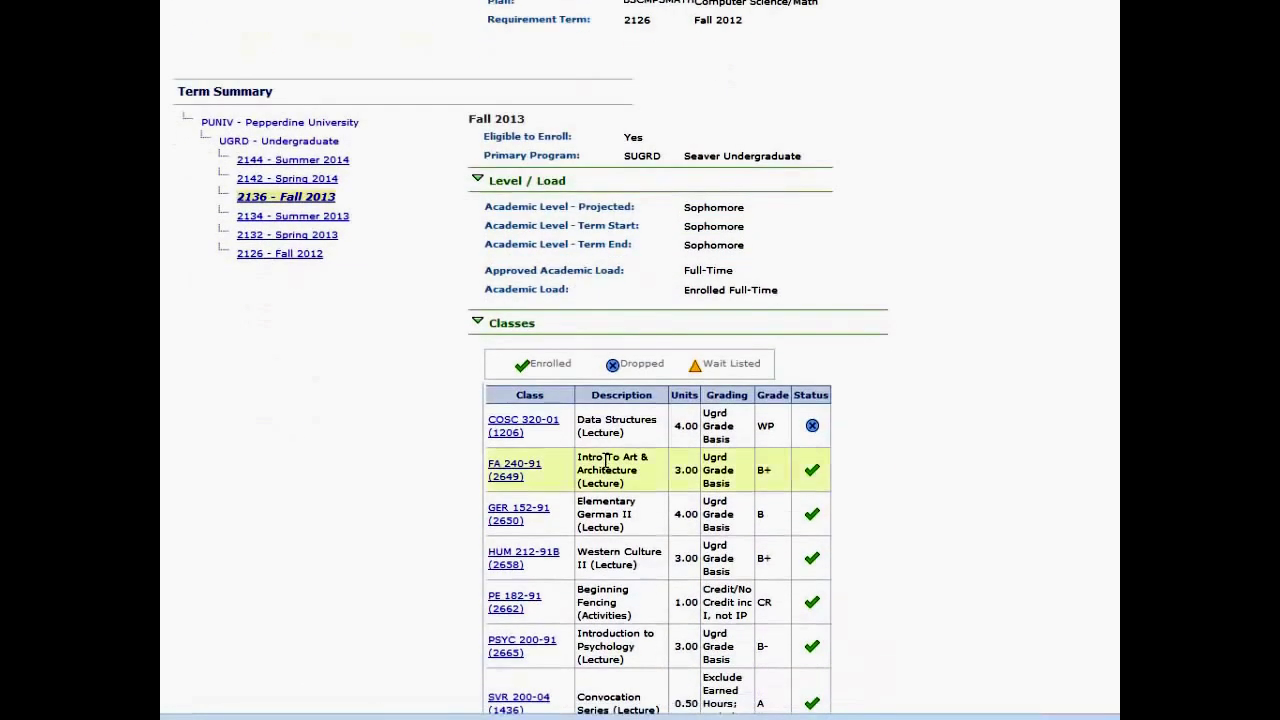
scroll(605, 460, "down", 6)
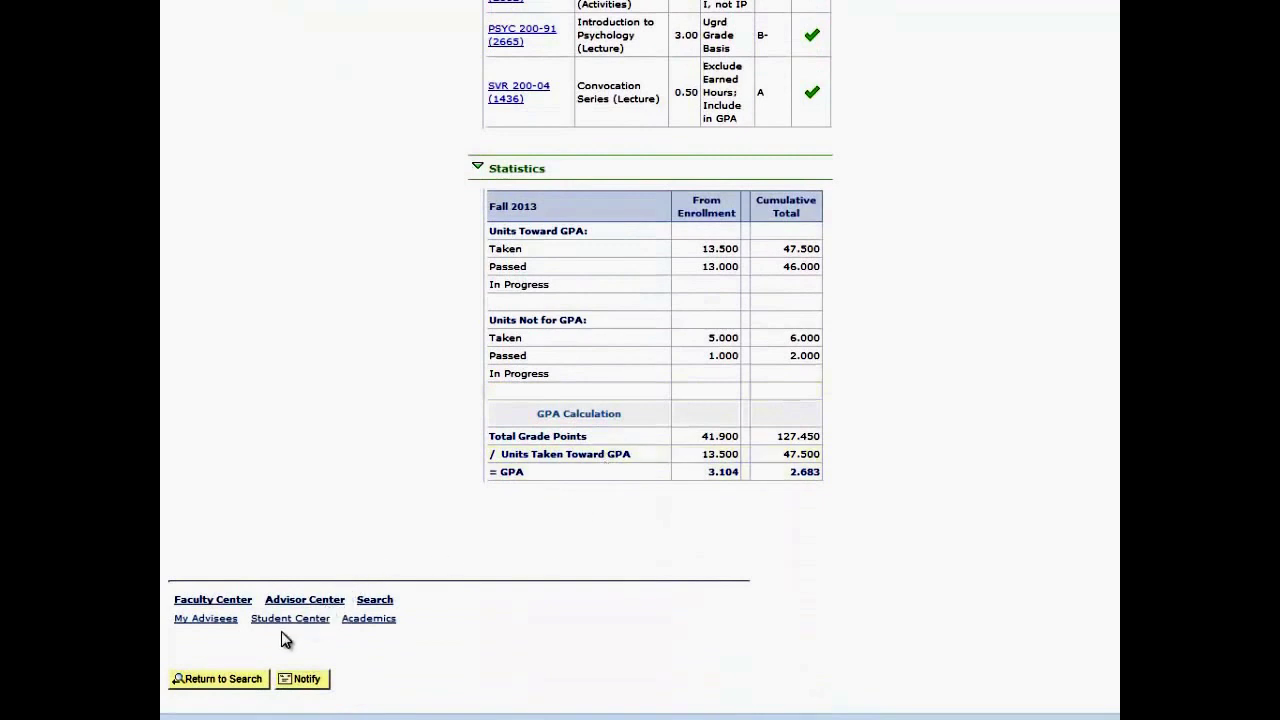
left_click(230, 679)
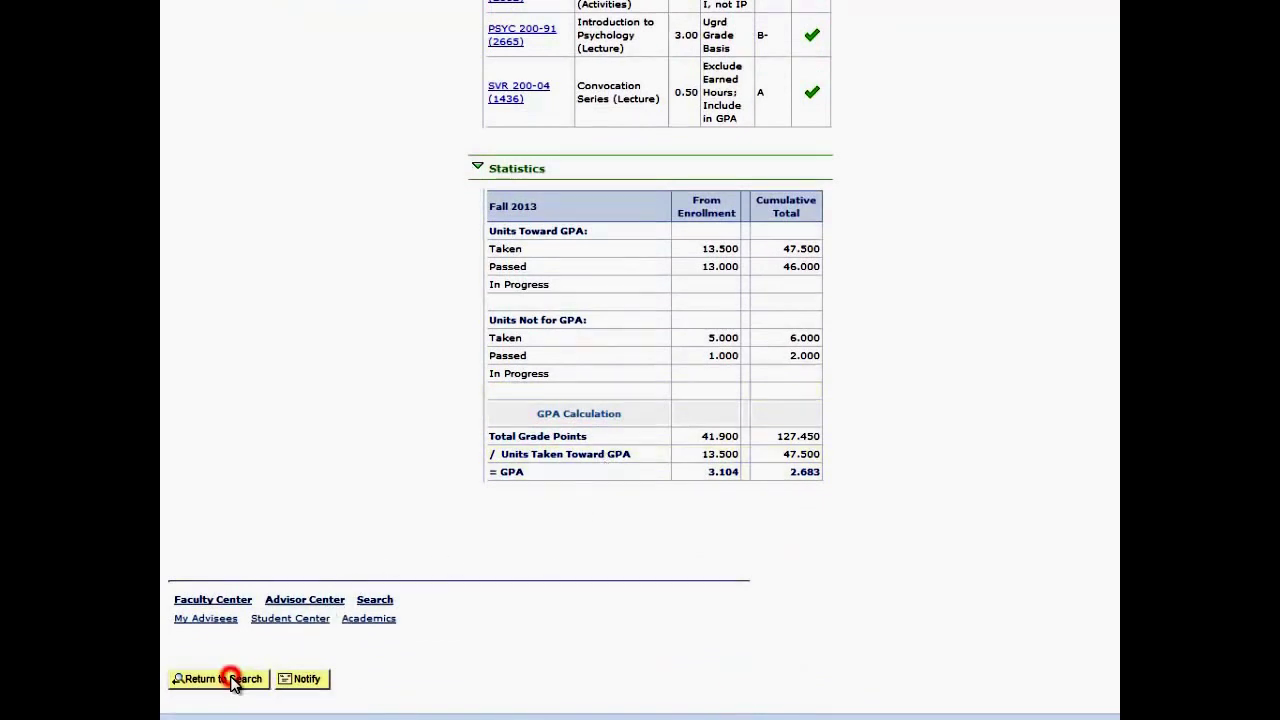
Search other students with Last Name 'contains' a partial surname plus the first initial, and open the match
scroll(752, 243, "down", 9)
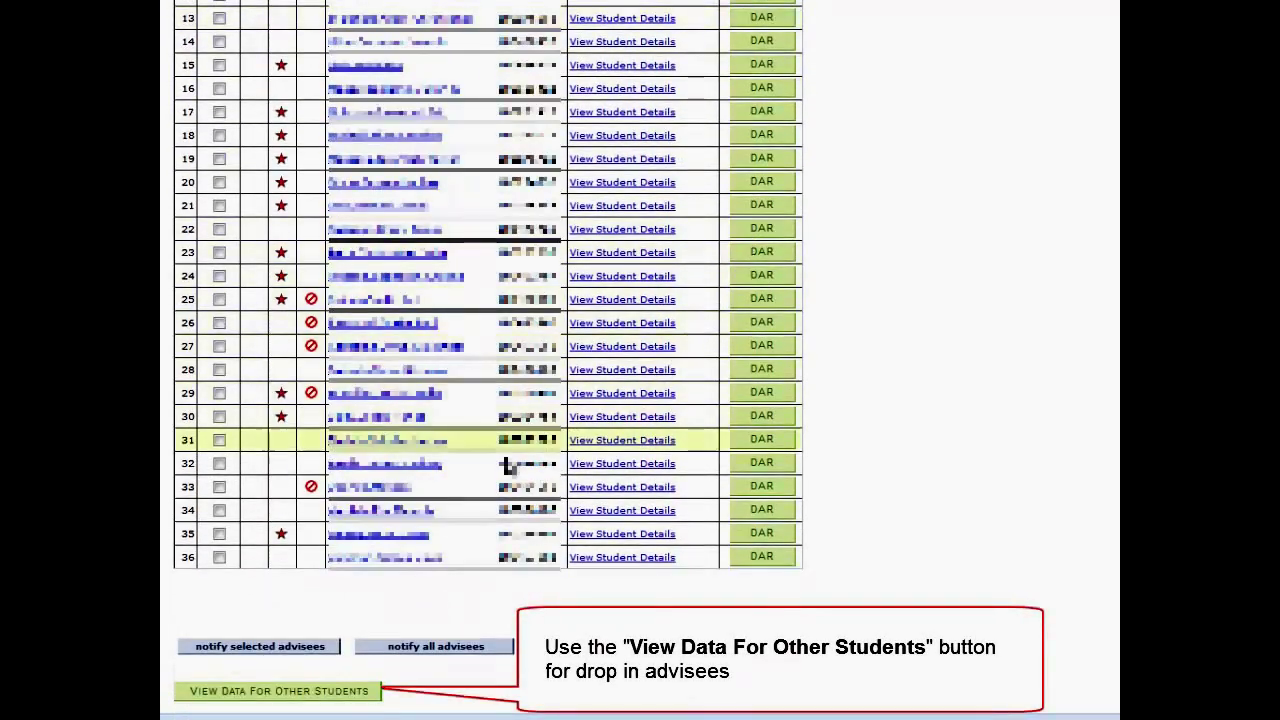
left_click(332, 691)
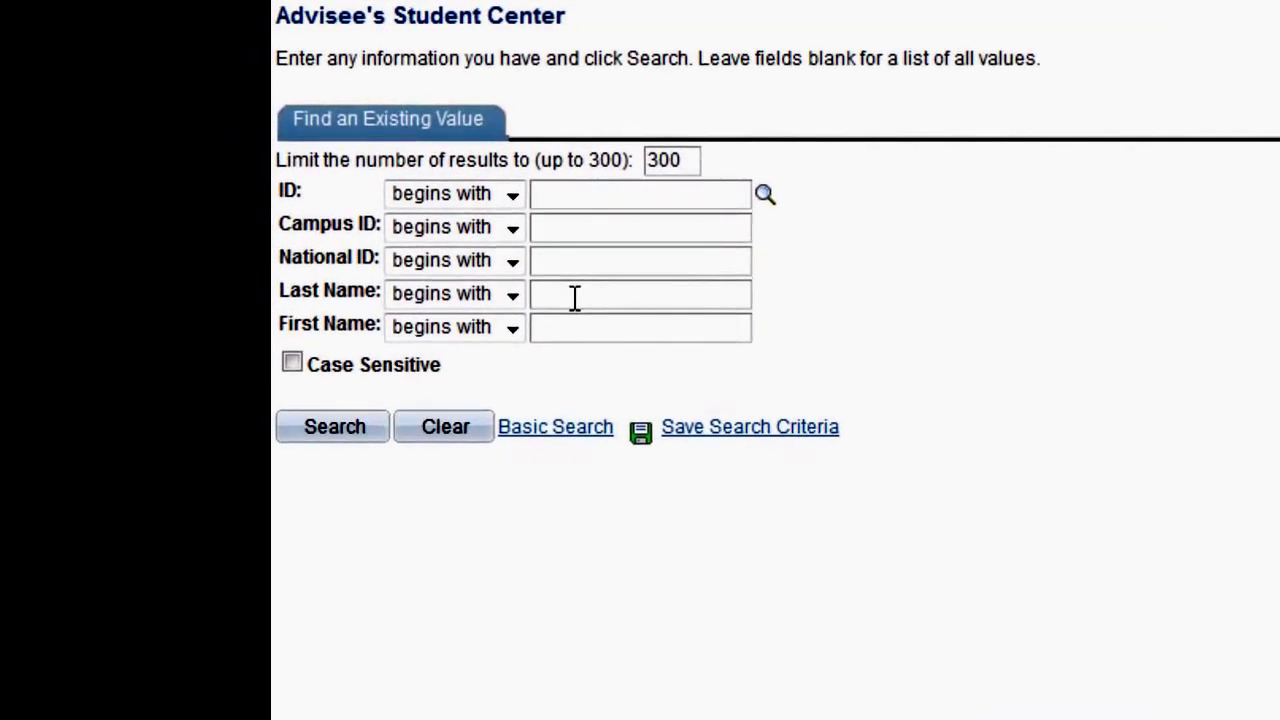
left_click(527, 271)
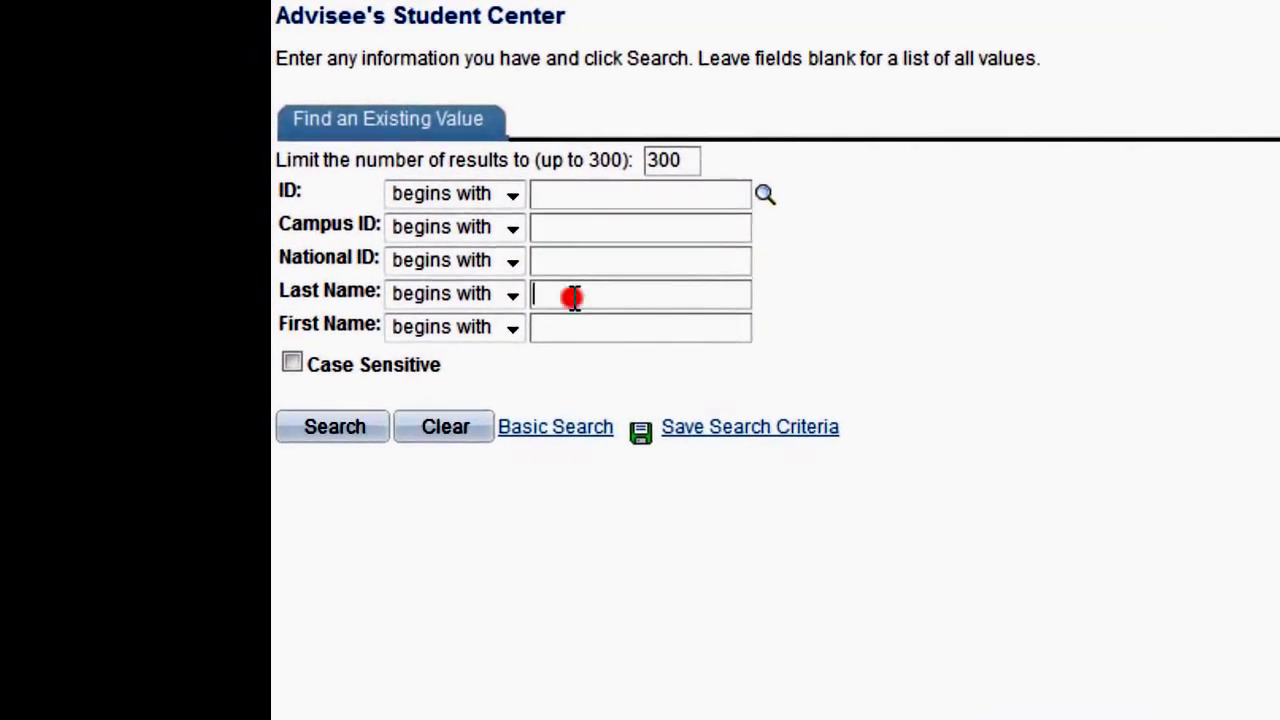
left_click(513, 297)
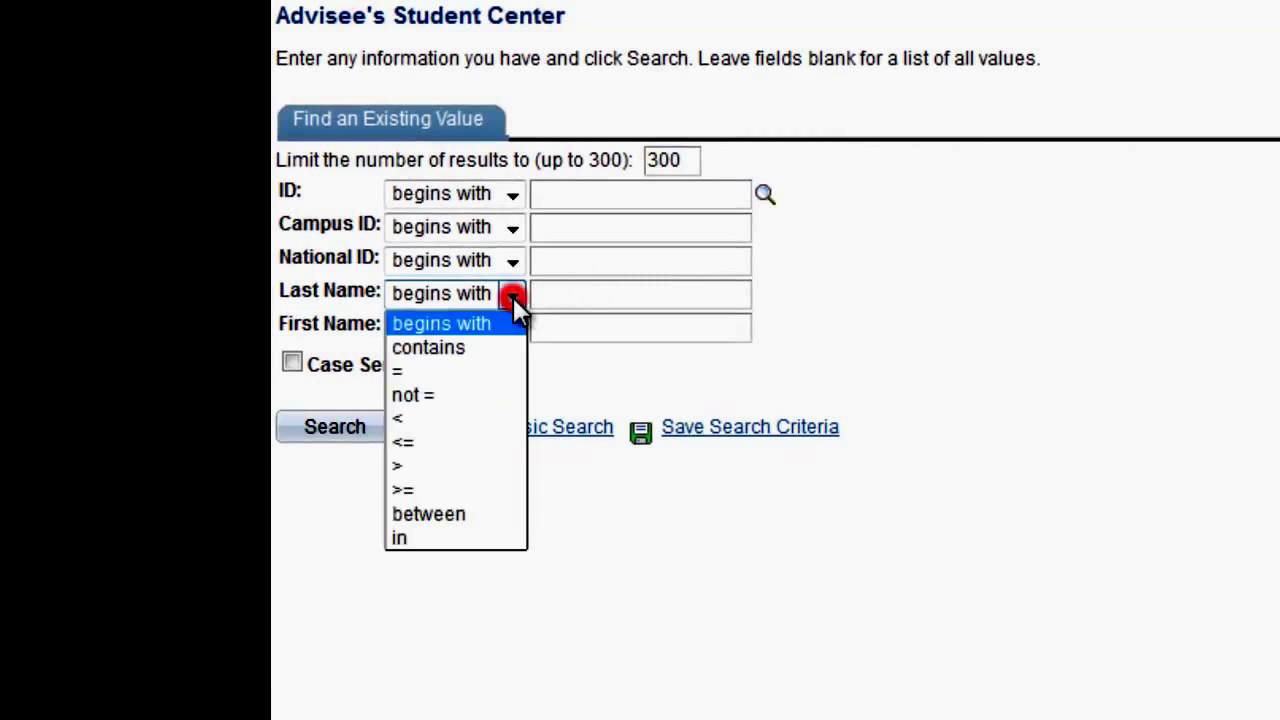
left_click(507, 350)
left_click(572, 297)
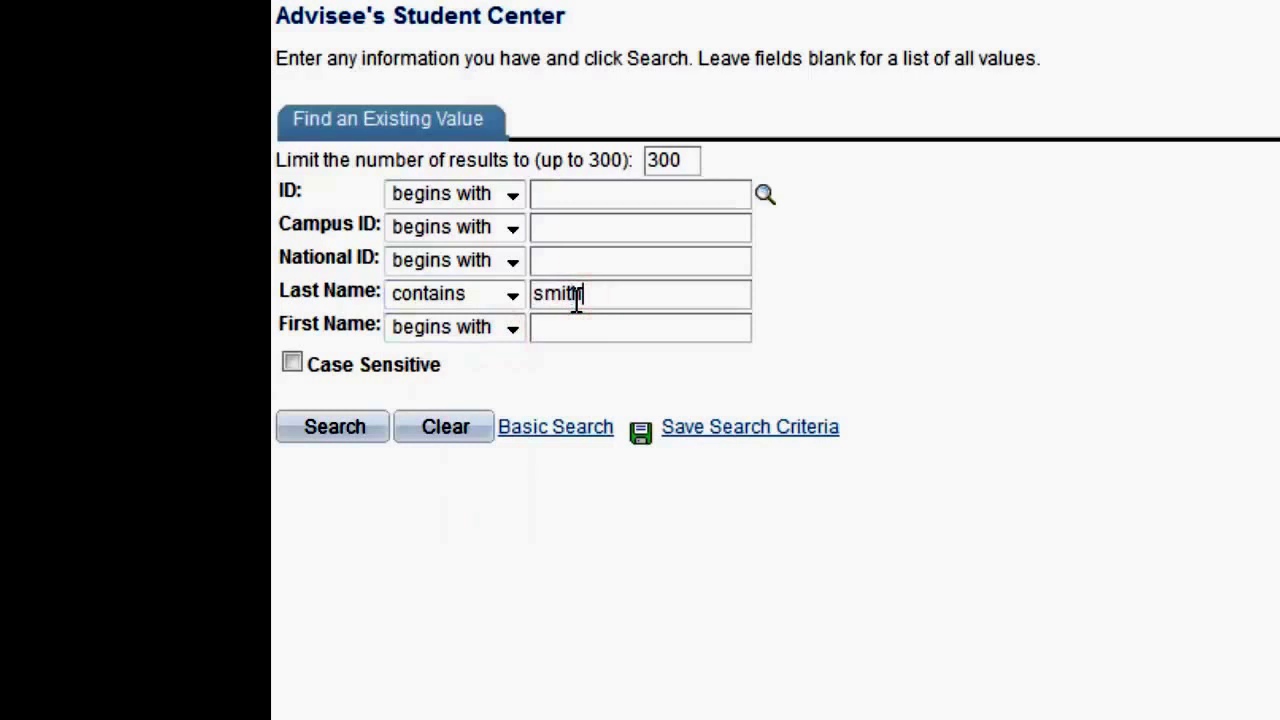
left_click(545, 327)
type("d")
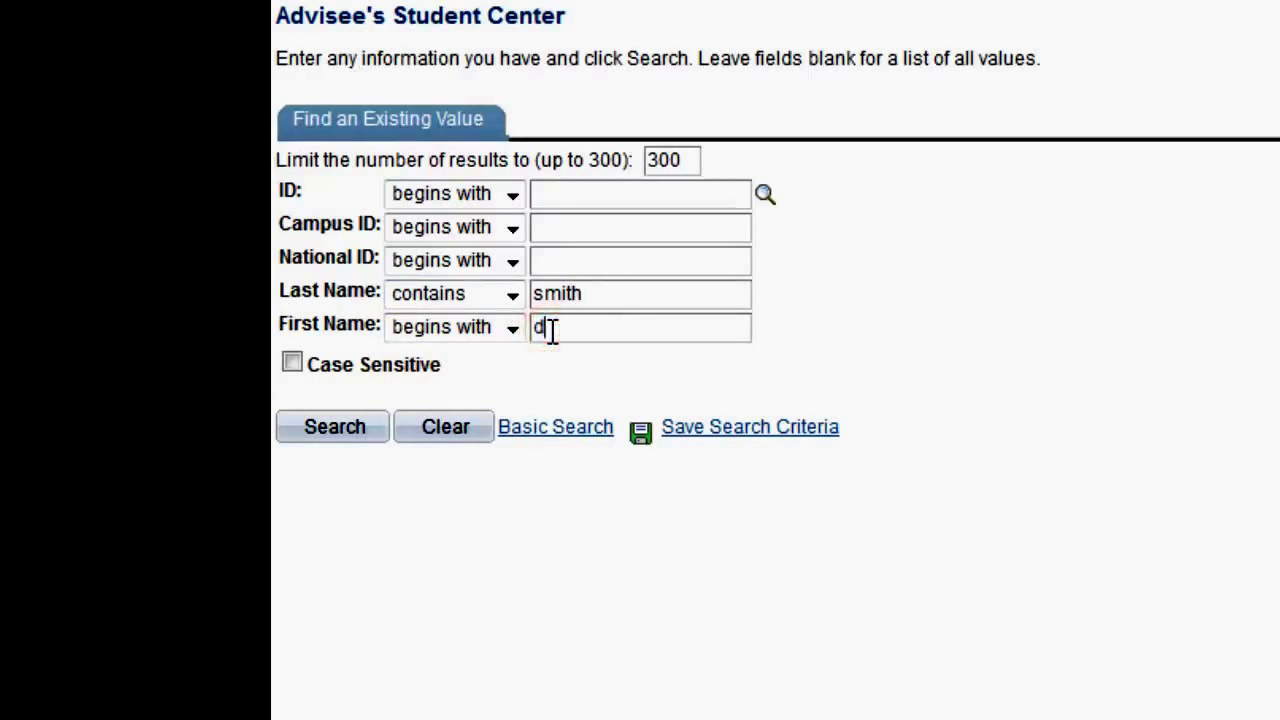
left_click(343, 428)
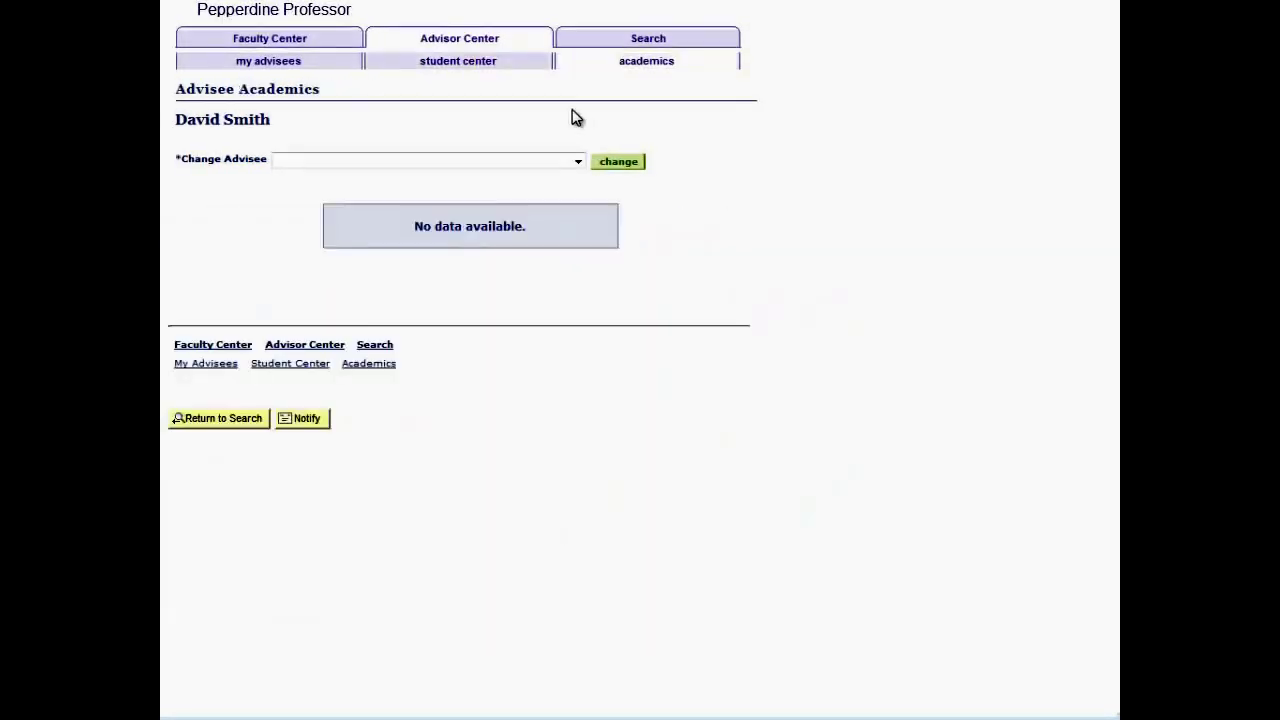
Go back to the My Advisees list via the Advisor Center tab
left_click(466, 38)
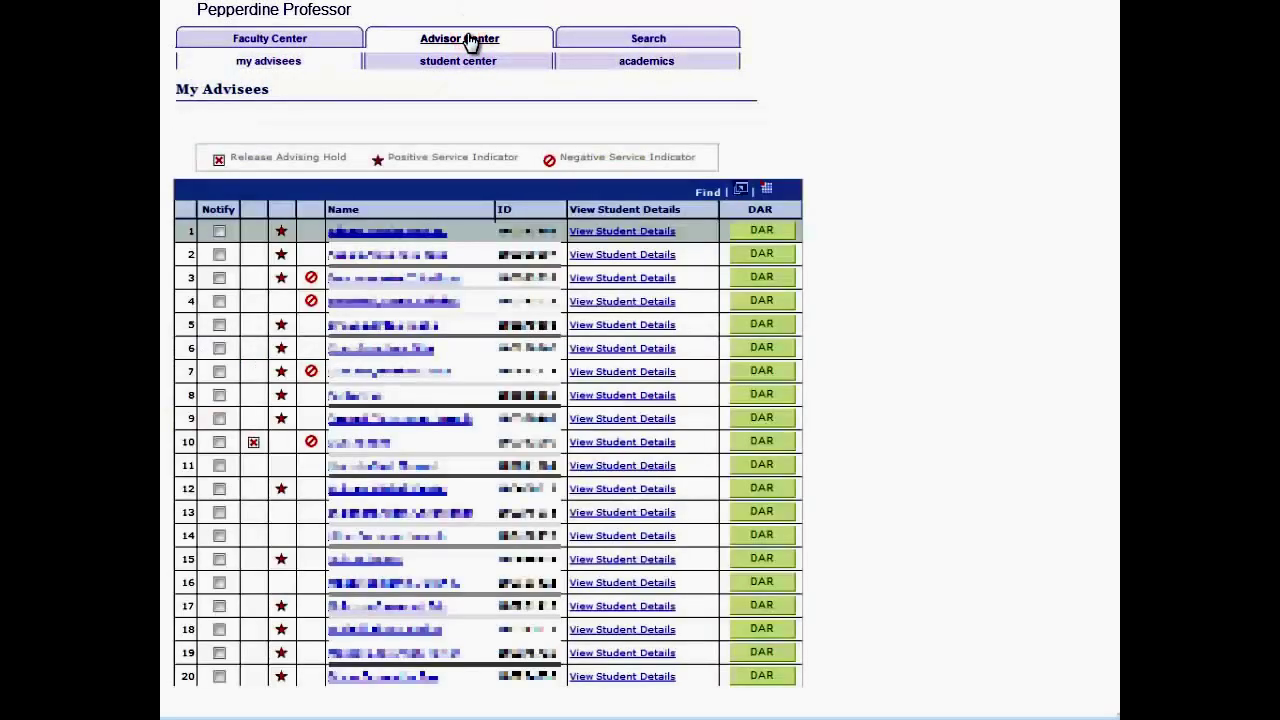